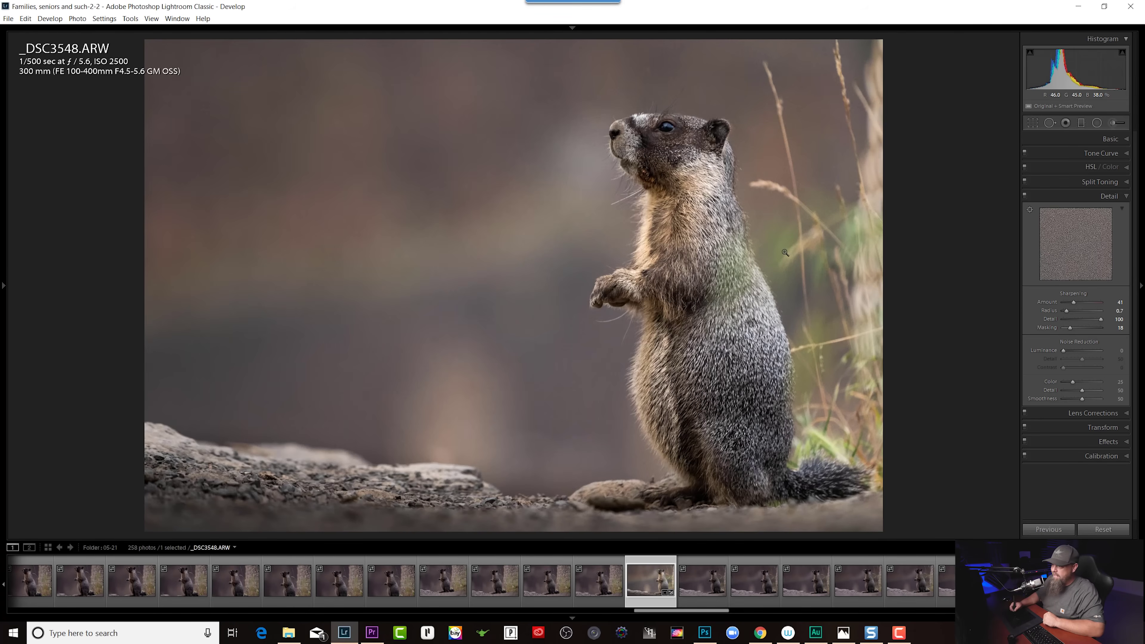
Inspect the marmot photo's background noise at 1:1 and review its tone and detail settings
left_click(474, 239)
left_click_drag(687, 251, 506, 294)
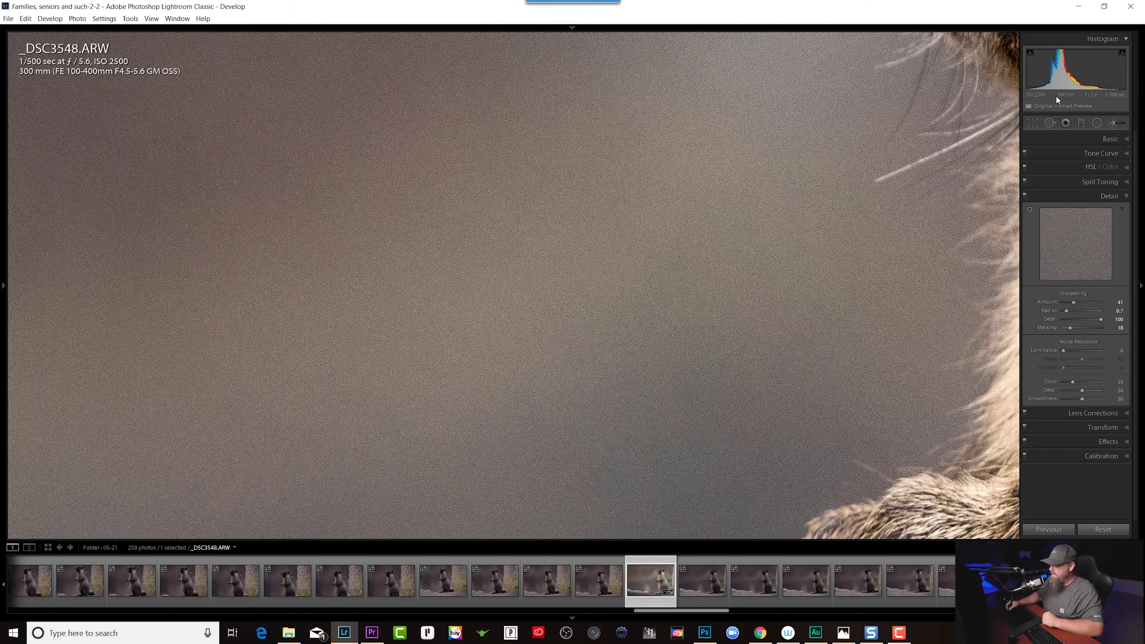
left_click(1074, 138)
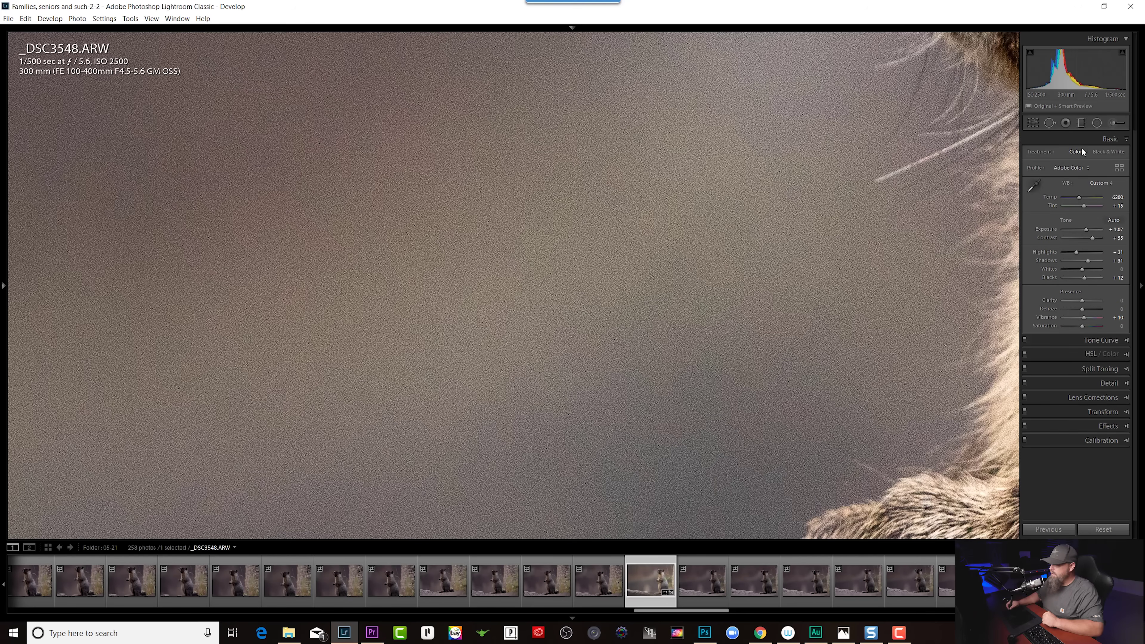
left_click(800, 270)
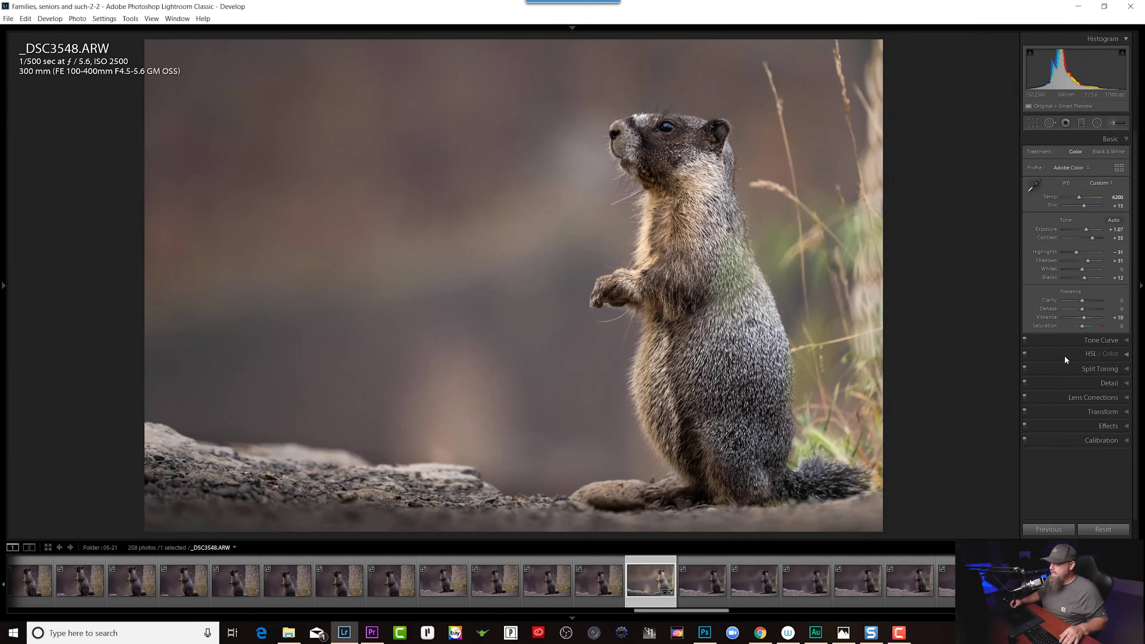
left_click(1060, 380)
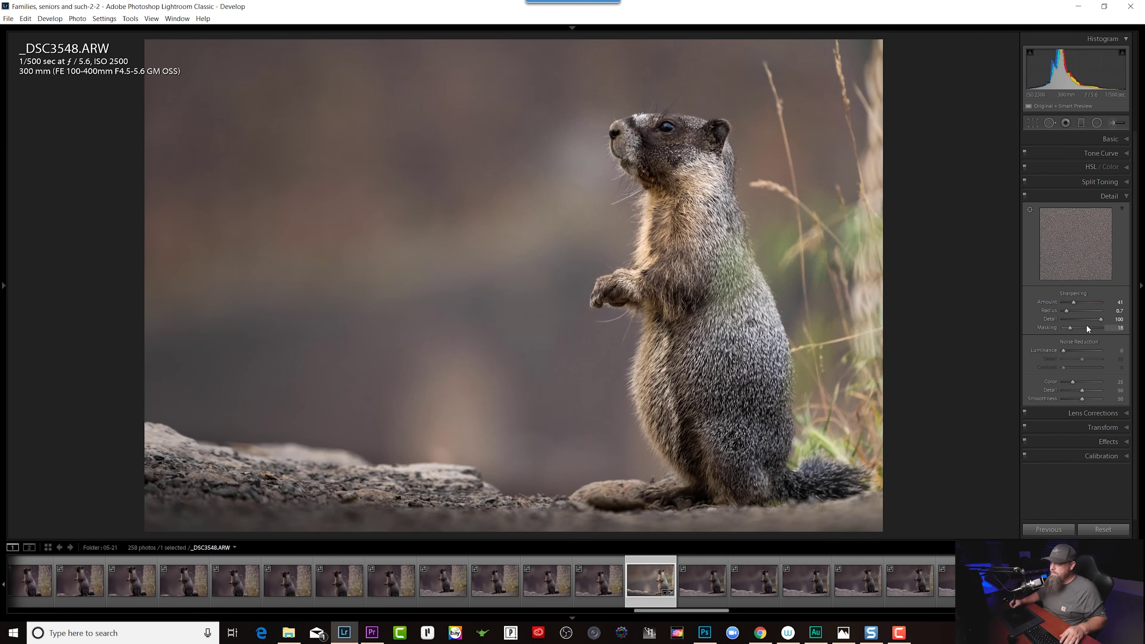
Send _DSC3548 from Lightroom to Photoshop via Edit In > Open as Smart Object
right_click(572, 200)
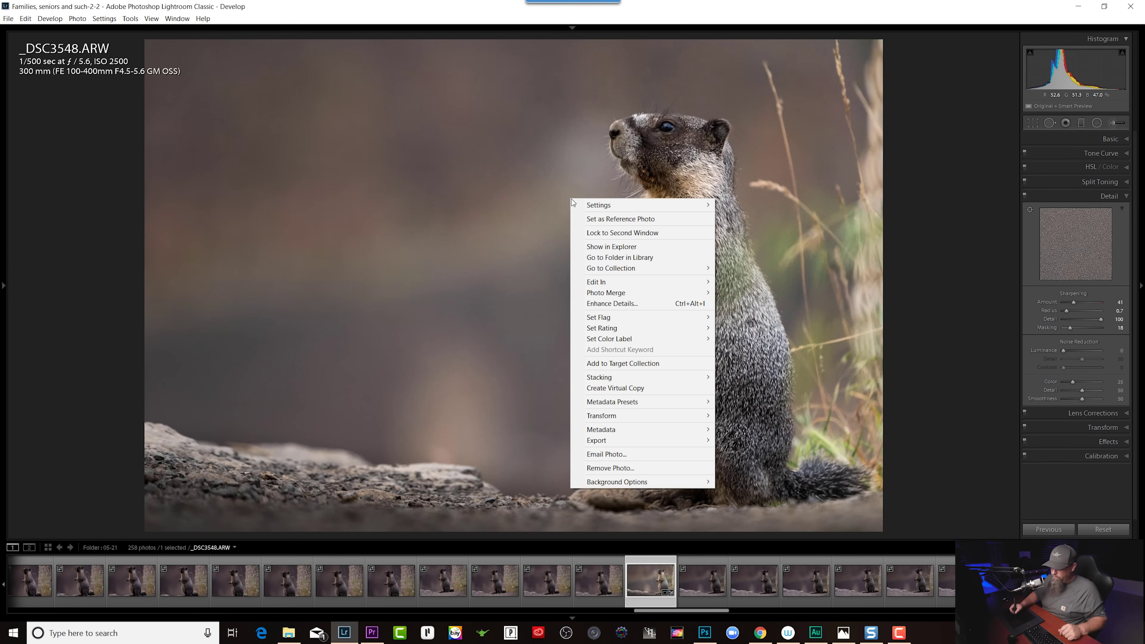
mouse_move(639, 282)
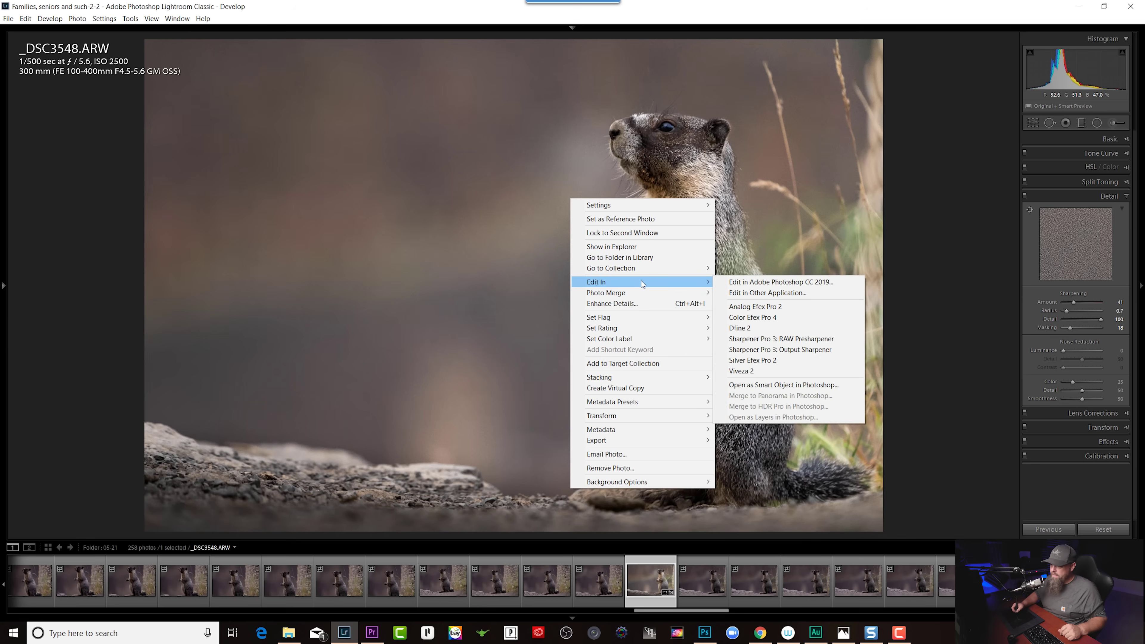
left_click(772, 385)
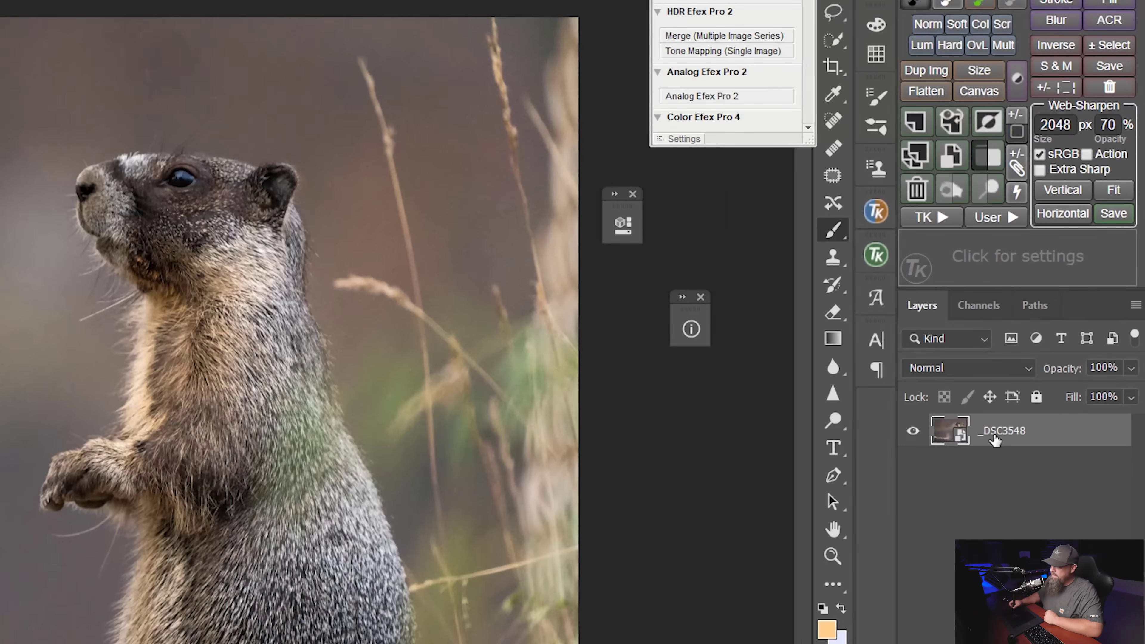
right_click(1006, 438)
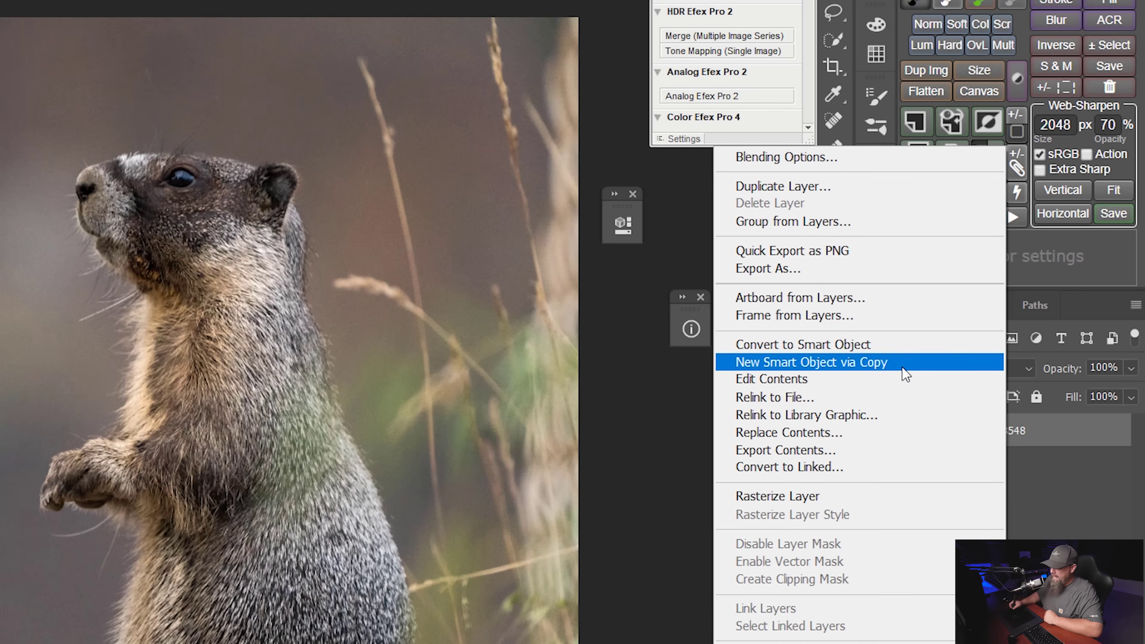
Duplicate the _DSC3548 layer with New Smart Object via Copy
left_click(899, 364)
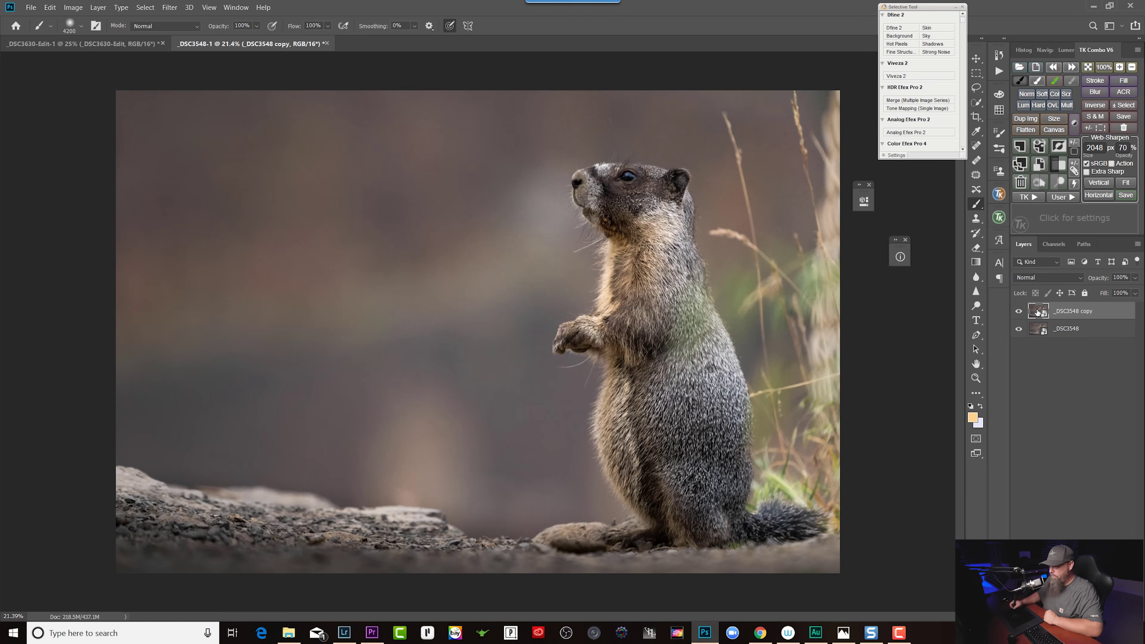
key("ctrl+shift+a")
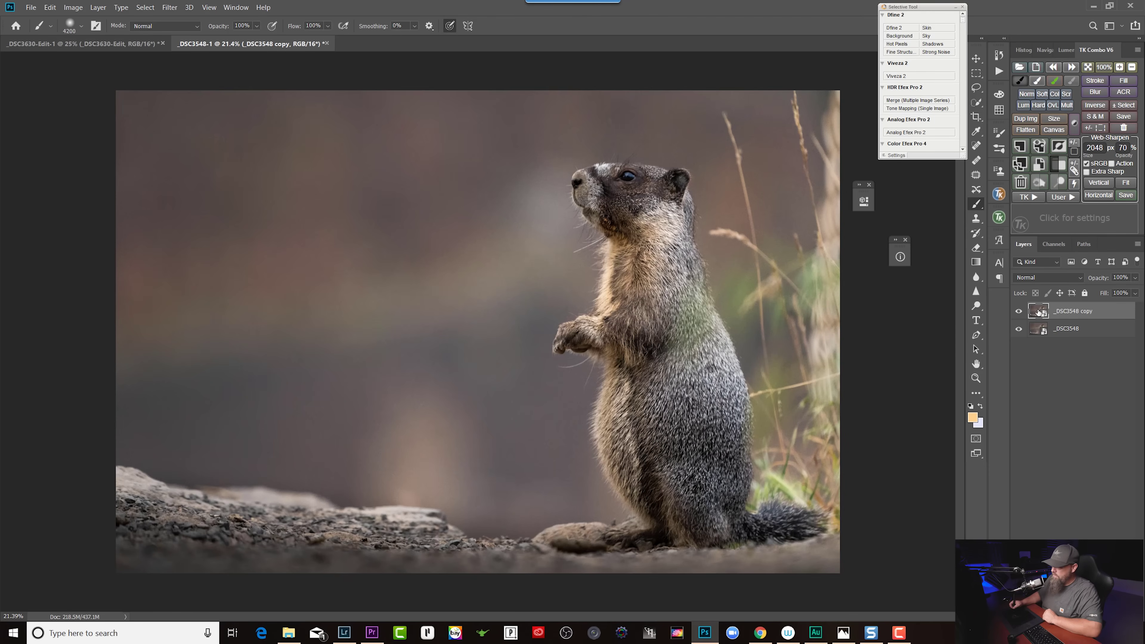
In the copy's Camera Raw Detail settings, set Sharpening Amount 0 and Luminance 54
double_click(1046, 315)
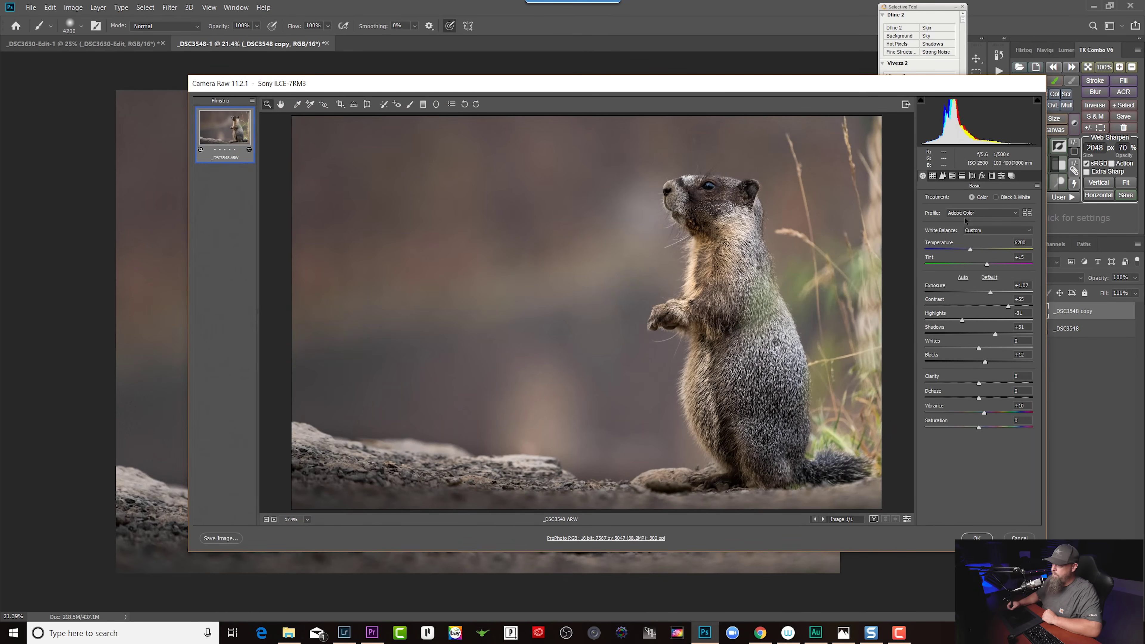
left_click(942, 177)
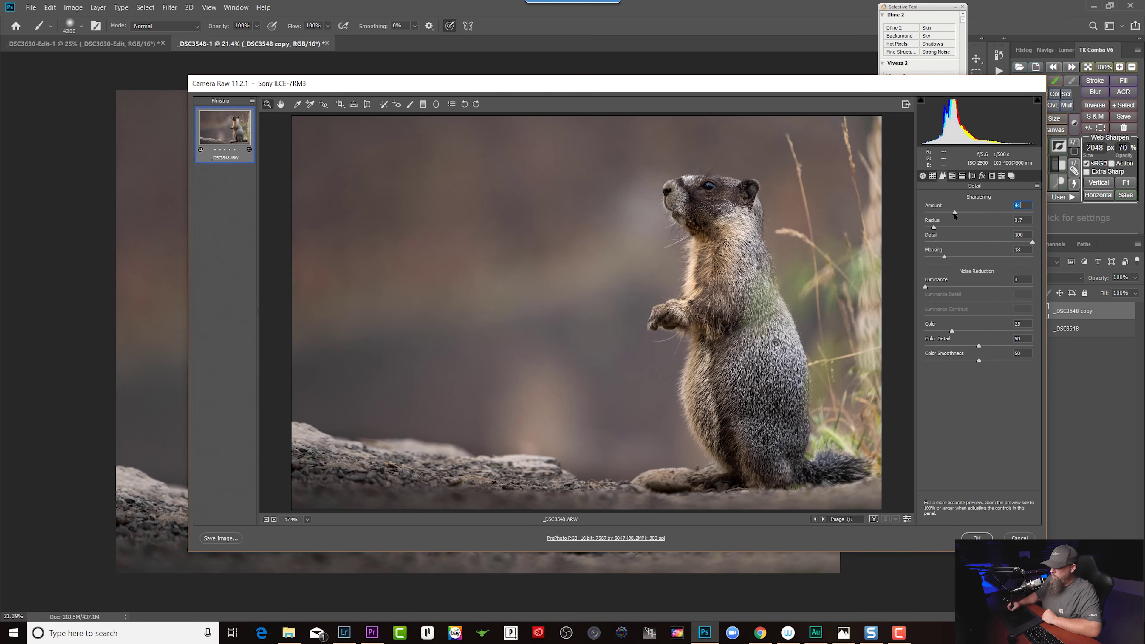
scroll(589, 253, "down", 1)
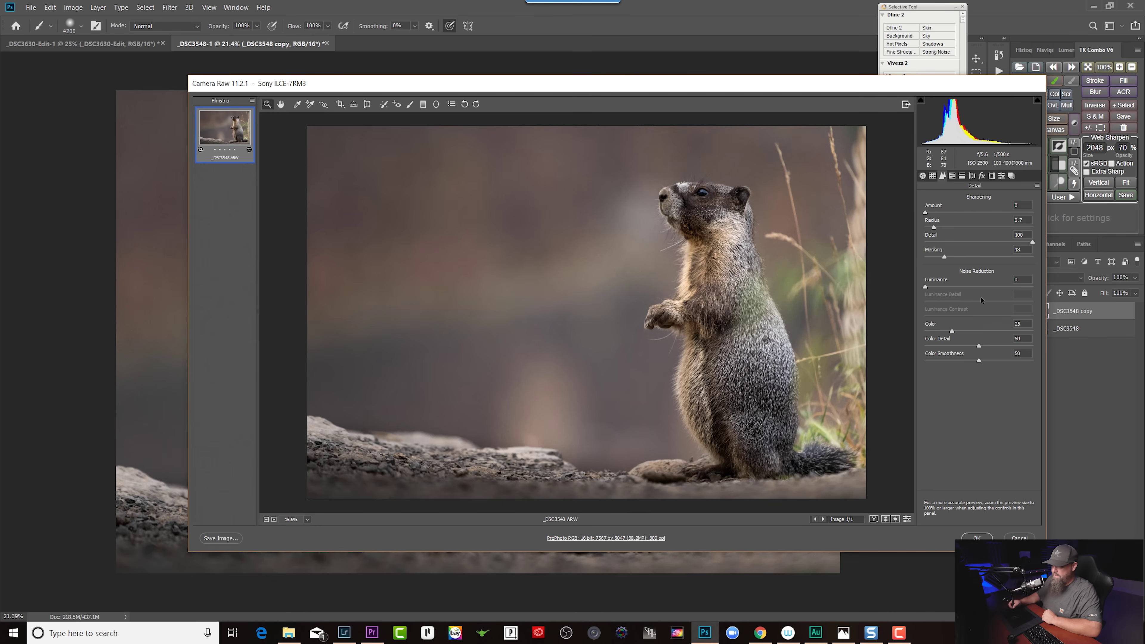
left_click_drag(931, 287, 959, 285)
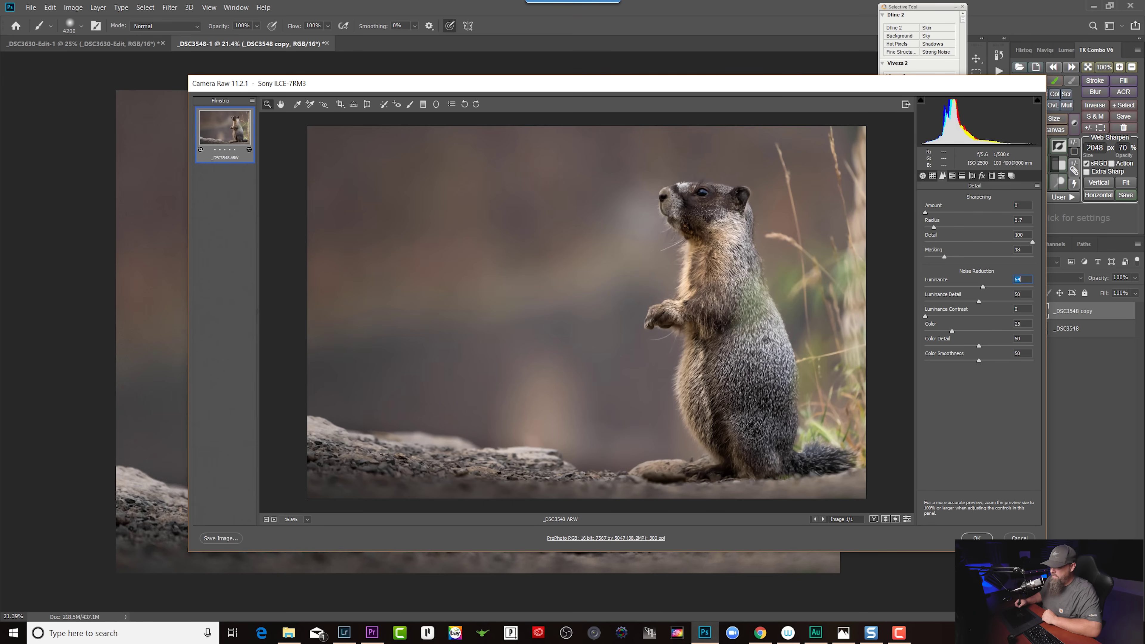
key("Return")
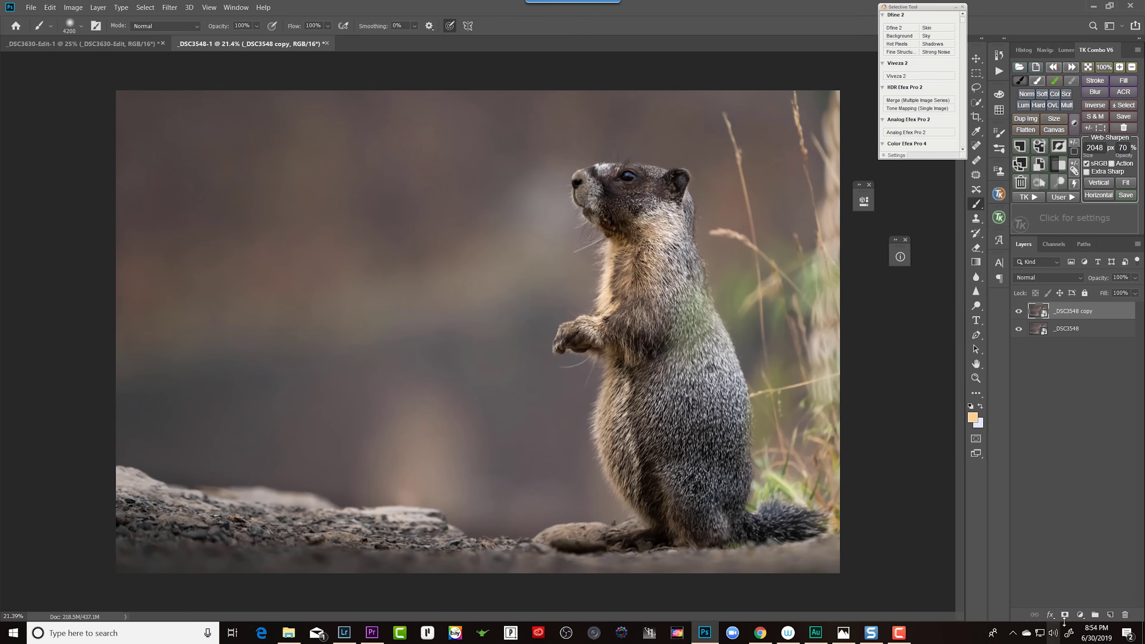
Add a black mask to the copy and paint white over the upper-left background
left_click(1065, 615, "alt")
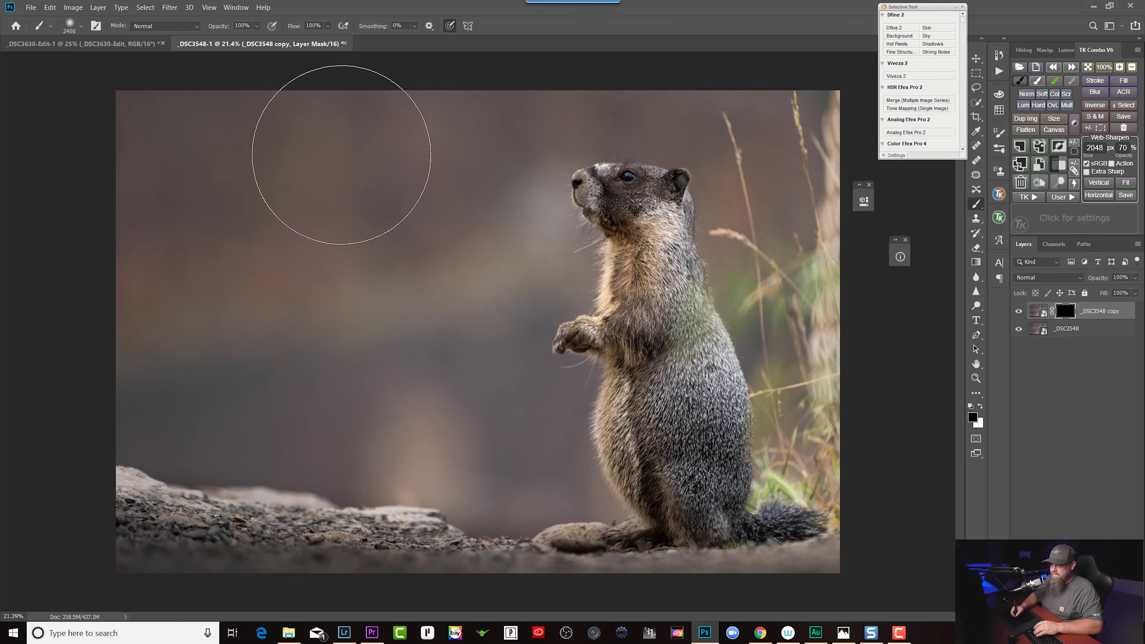
key("bracketleft")
key("bracketleft")
key("bracketleft")
key("bracketleft")
key("bracketleft")
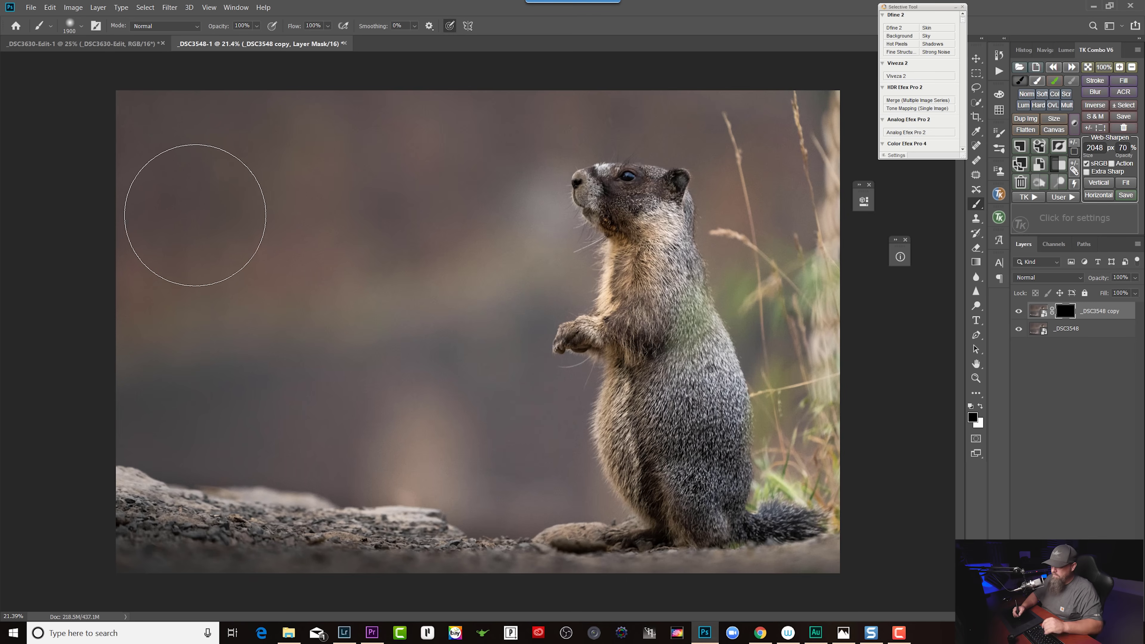
key("x")
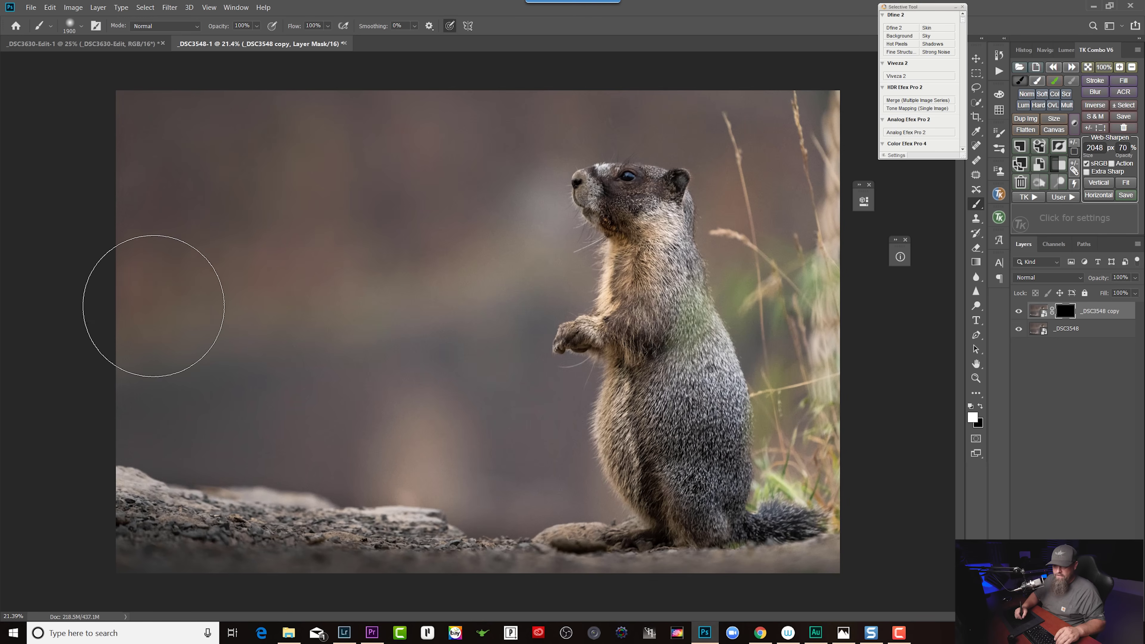
mouse_move(465, 104)
left_mouse_down()
mouse_move(263, 327)
mouse_move(282, 278)
left_mouse_up()
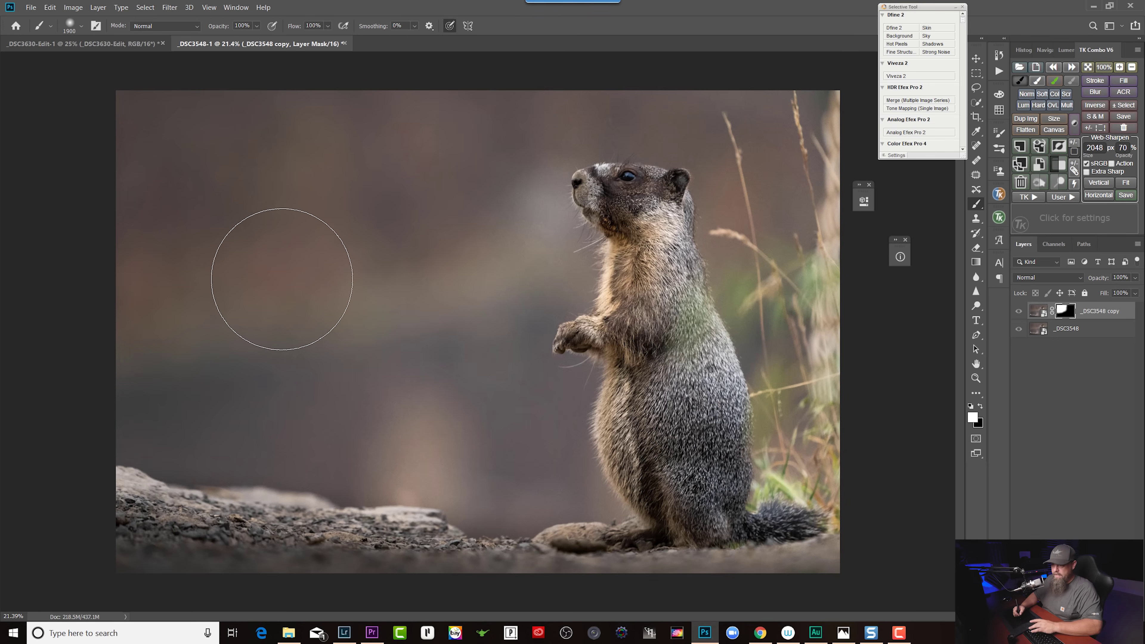
Paint white over the remaining background around the marmot, checking the red mask overlay
key("backslash")
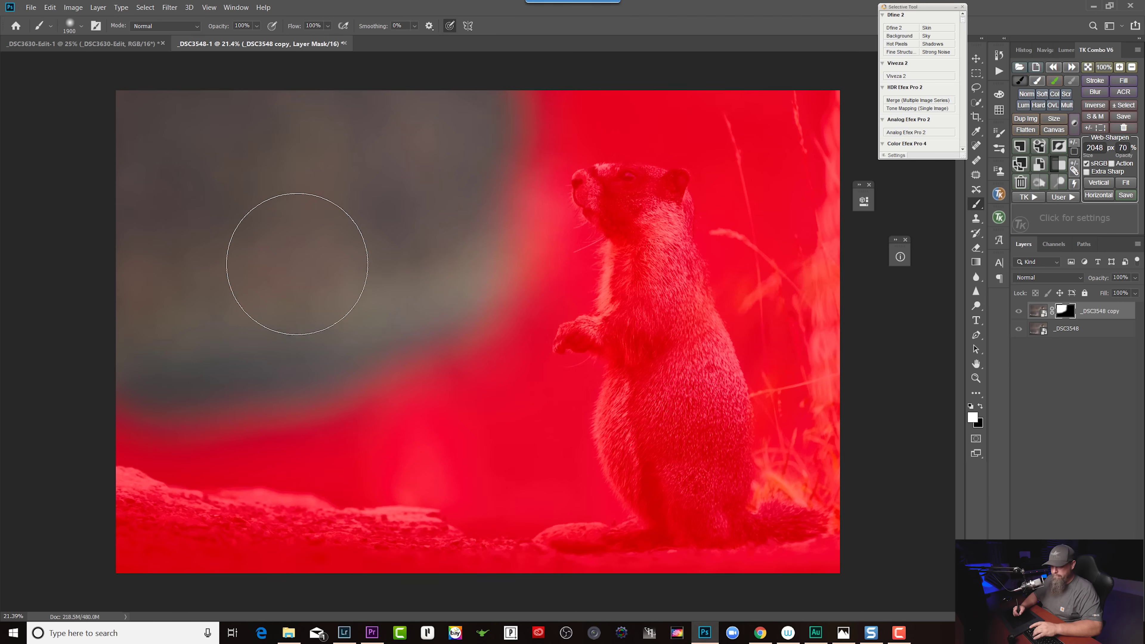
left_click_drag(328, 258, 404, 339)
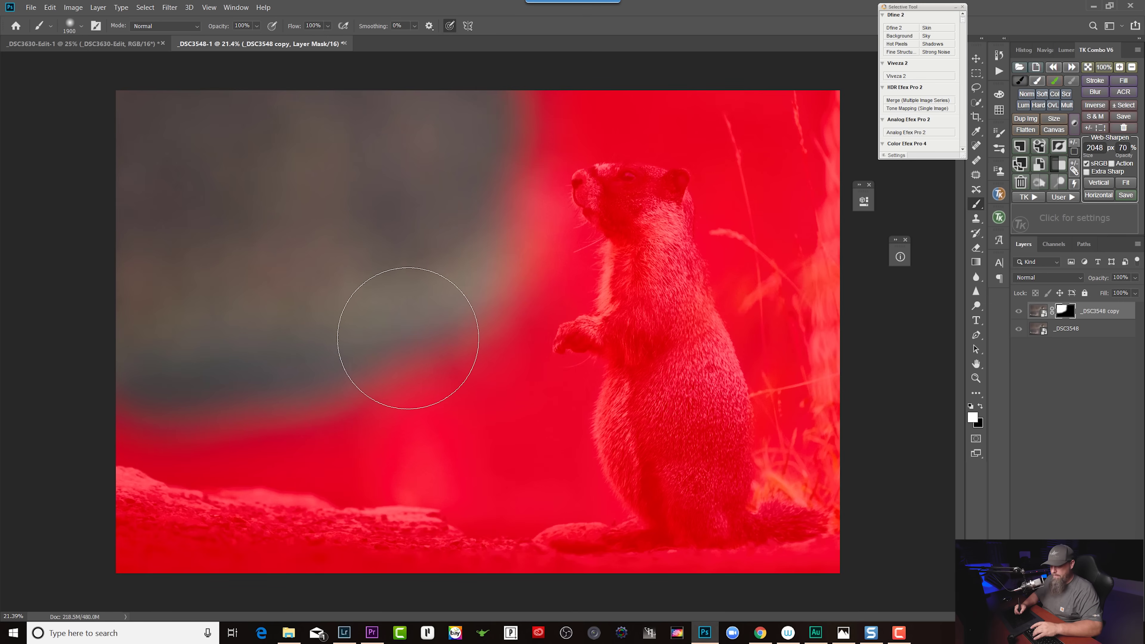
key("bracketleft")
key("bracketleft")
key("bracketleft")
mouse_move(438, 357)
left_mouse_down()
mouse_move(446, 257)
mouse_move(494, 263)
mouse_move(506, 250)
mouse_move(453, 209)
mouse_move(497, 70)
mouse_move(546, 86)
mouse_move(613, 62)
mouse_move(549, 93)
left_mouse_up()
mouse_move(612, 75)
left_mouse_down()
mouse_move(648, 77)
mouse_move(657, 101)
mouse_move(643, 98)
mouse_move(673, 112)
mouse_move(684, 77)
mouse_move(723, 62)
mouse_move(778, 139)
left_mouse_up()
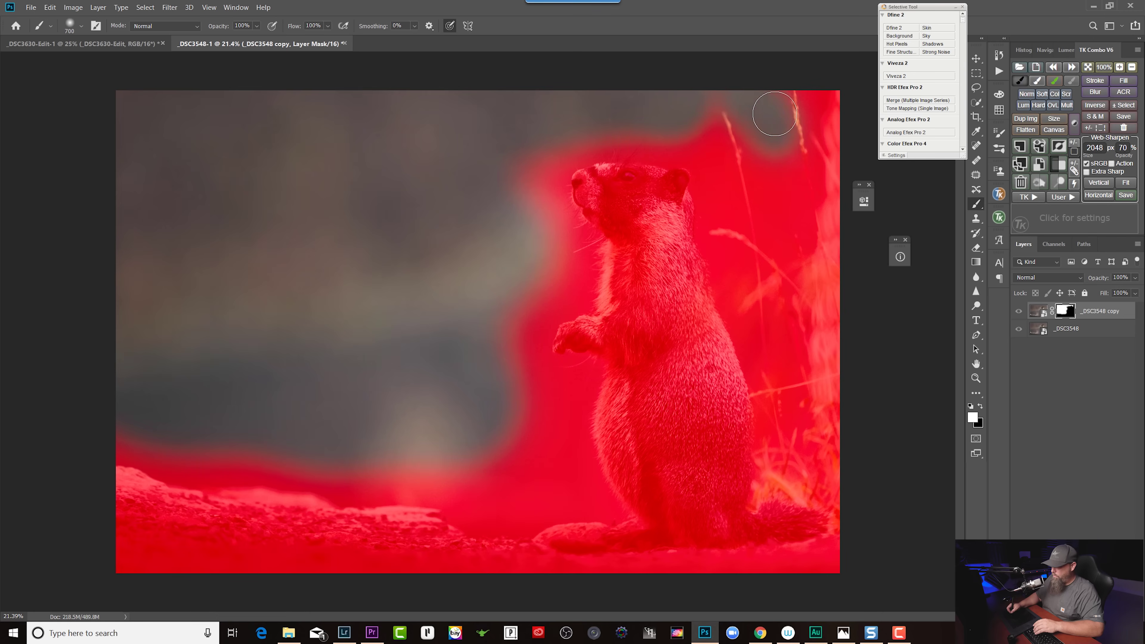
left_click_drag(775, 92, 800, 184)
key("bracketright")
key("bracketright")
key("bracketright")
key("bracketright")
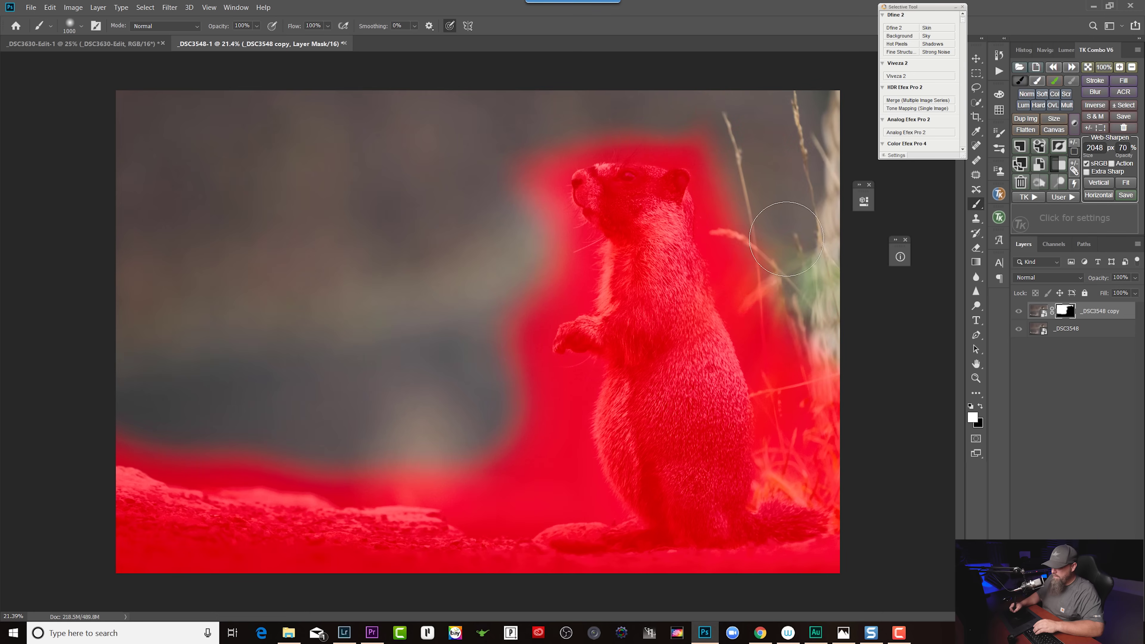
left_click_drag(776, 270, 745, 126)
left_click_drag(536, 451, 183, 419)
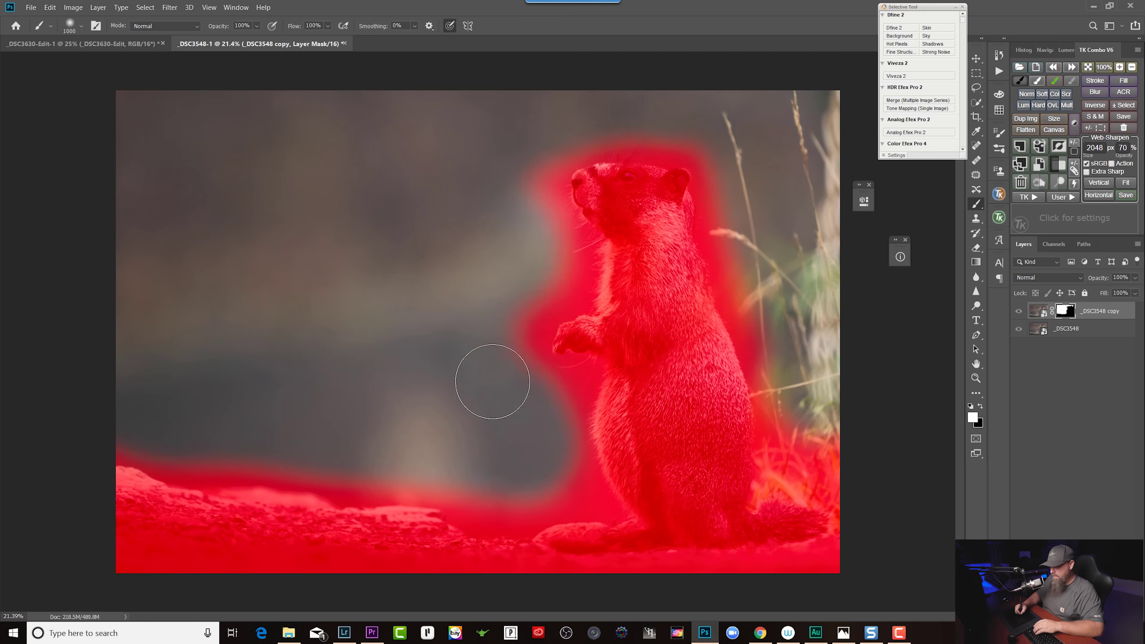
left_click_drag(534, 280, 542, 280)
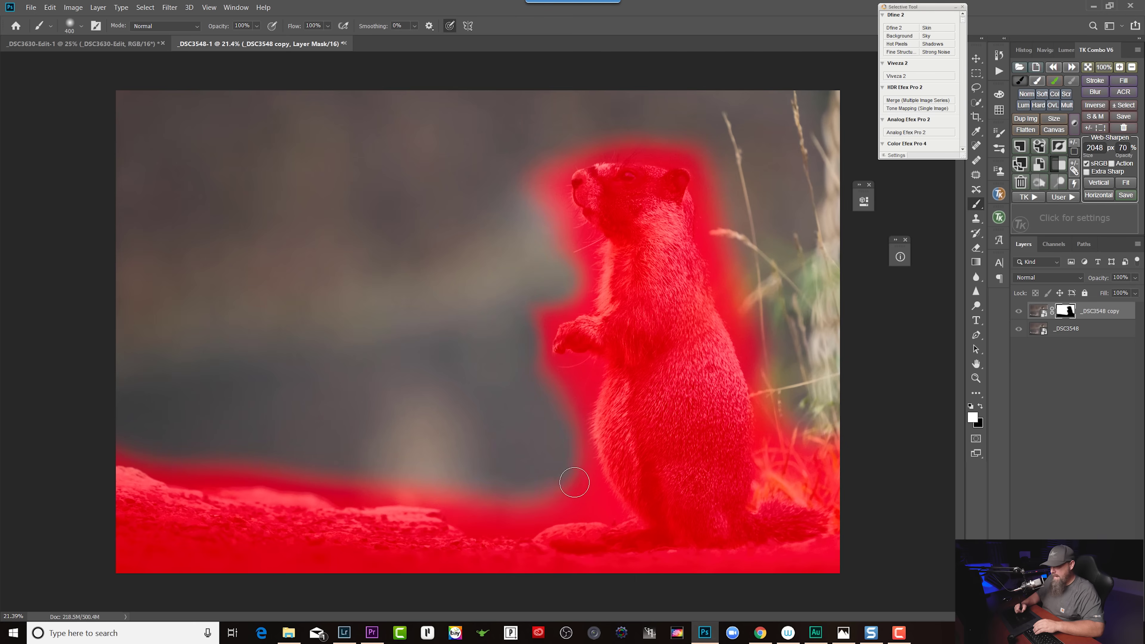
left_click(1040, 310)
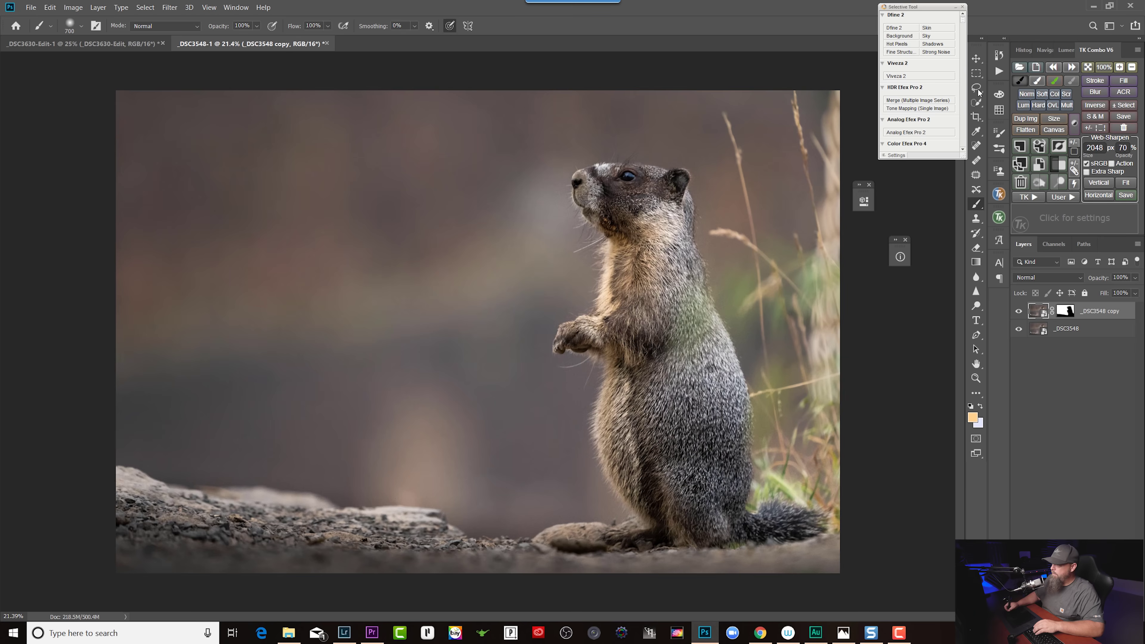
left_click(981, 103)
Quick-select the marmot and rocks, adding along the back and subtracting around the front paw
mouse_move(525, 118)
left_mouse_down()
mouse_move(356, 175)
mouse_move(451, 506)
left_mouse_up()
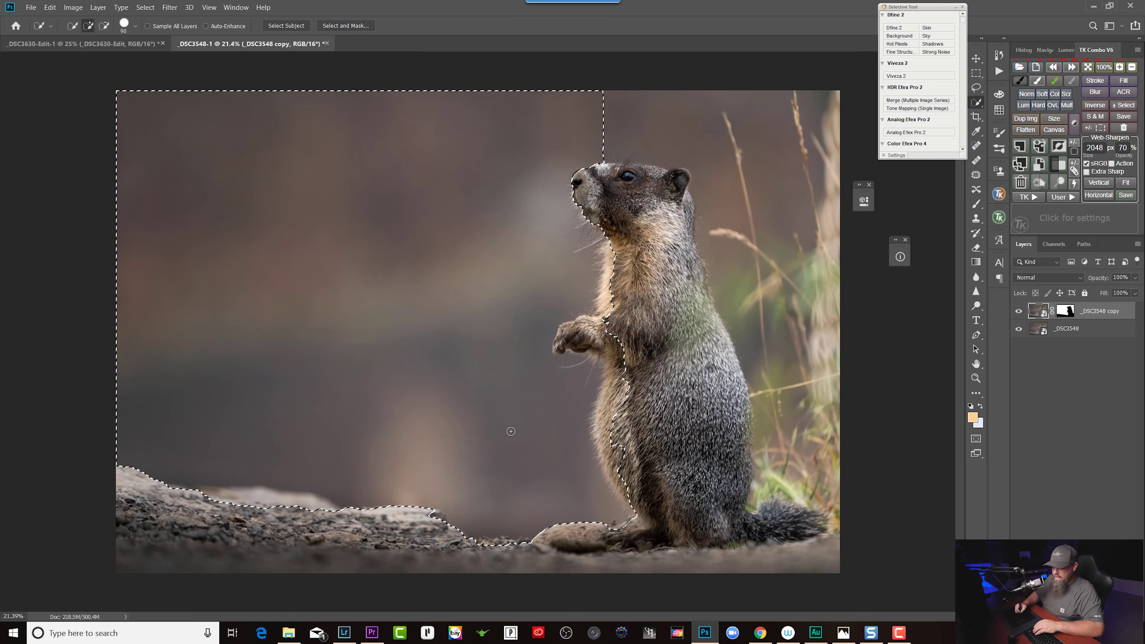
left_click(607, 440, "alt")
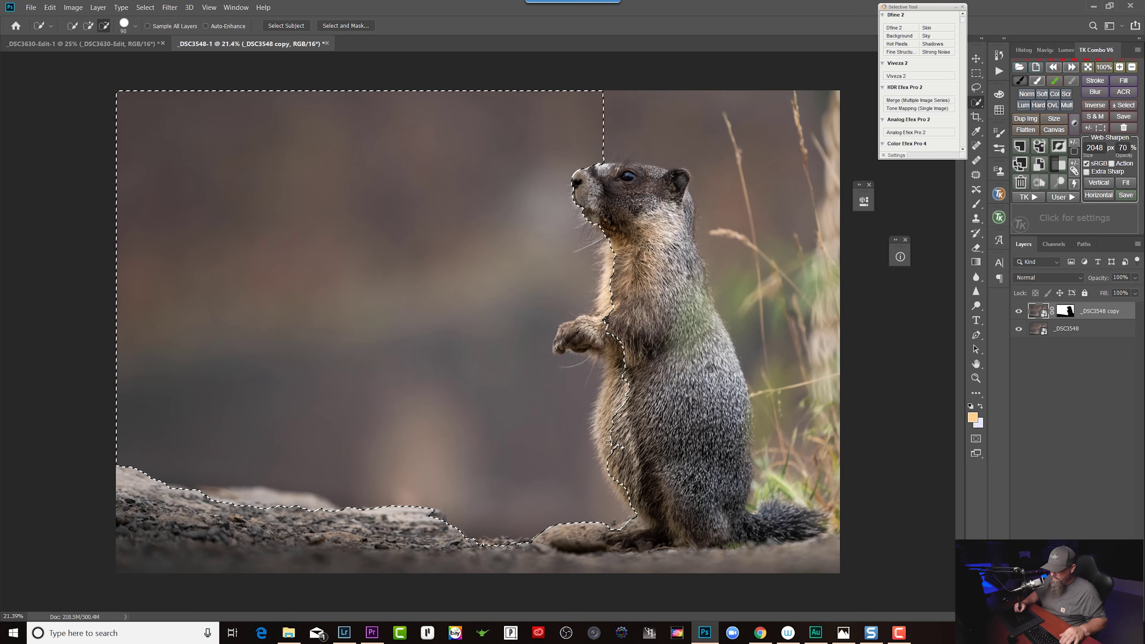
left_click_drag(576, 334, 616, 314)
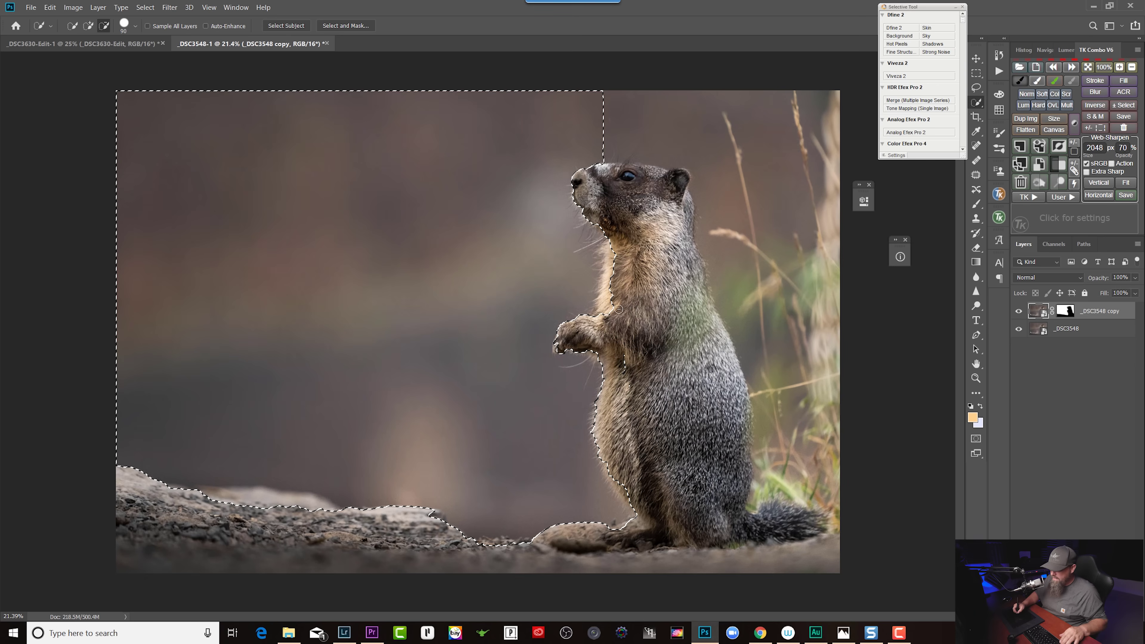
left_click_drag(644, 126, 758, 143)
mouse_move(768, 402)
left_mouse_down()
mouse_move(773, 462)
mouse_move(814, 412)
left_mouse_up()
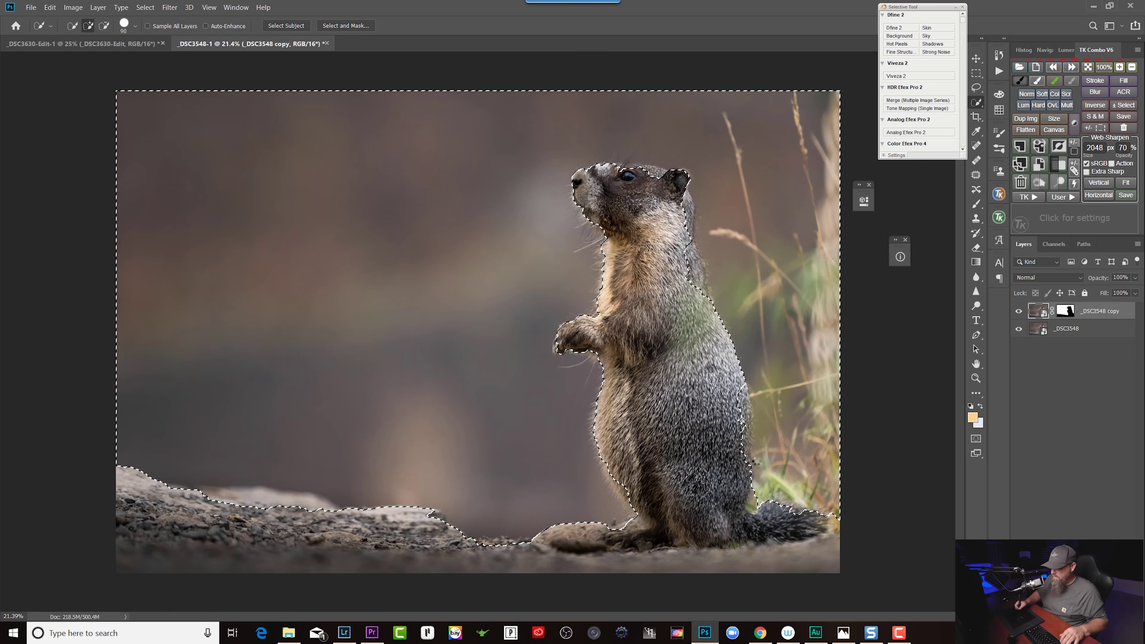
mouse_move(724, 458)
left_mouse_down()
mouse_move(676, 280)
mouse_move(629, 172)
left_mouse_up()
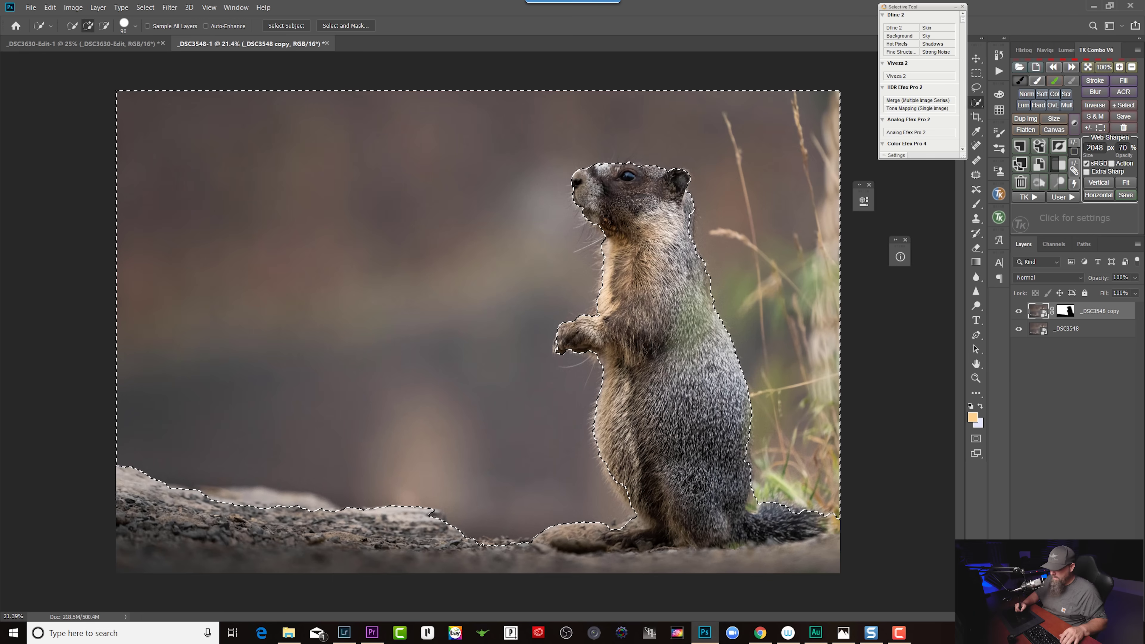
key("alt")
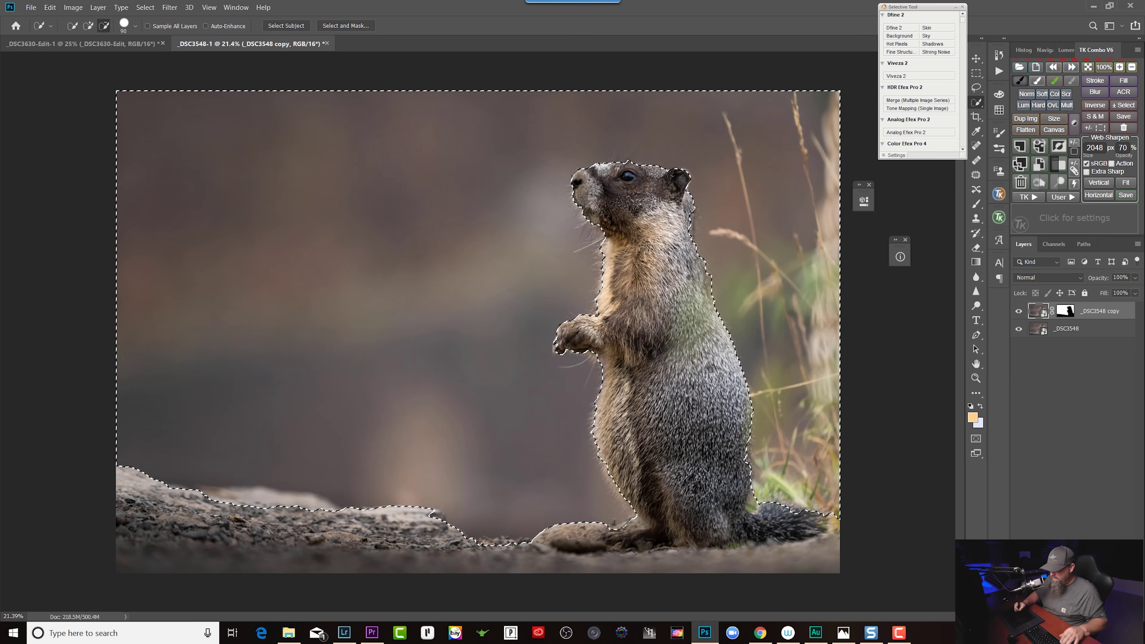
scroll(554, 345, "up", 5)
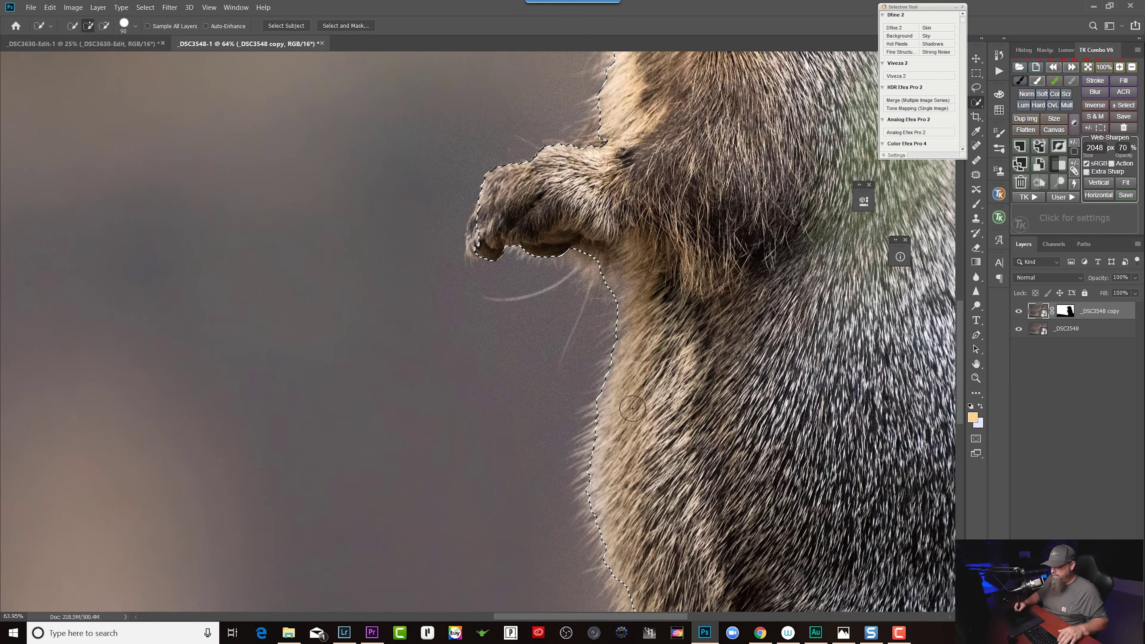
mouse_move(614, 253)
left_mouse_down()
mouse_move(523, 253)
mouse_move(487, 239)
mouse_move(478, 225)
mouse_move(528, 193)
left_mouse_up()
left_click(345, 26)
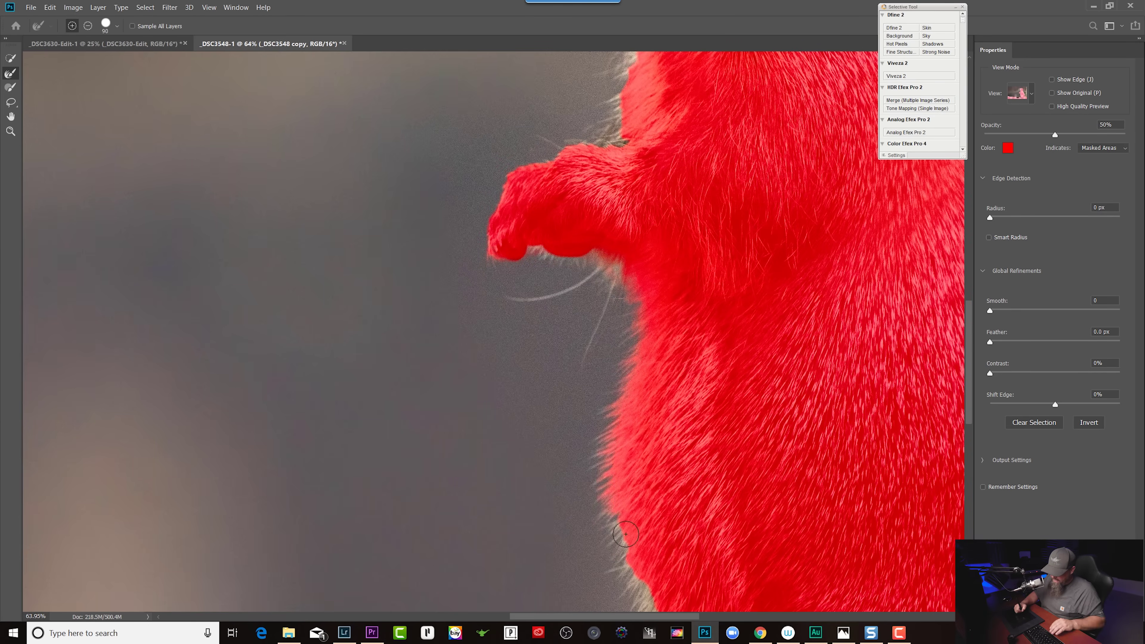
Refine the selection edge over the grey fur patch and along the rock edge
left_click_drag(626, 533, 629, 246)
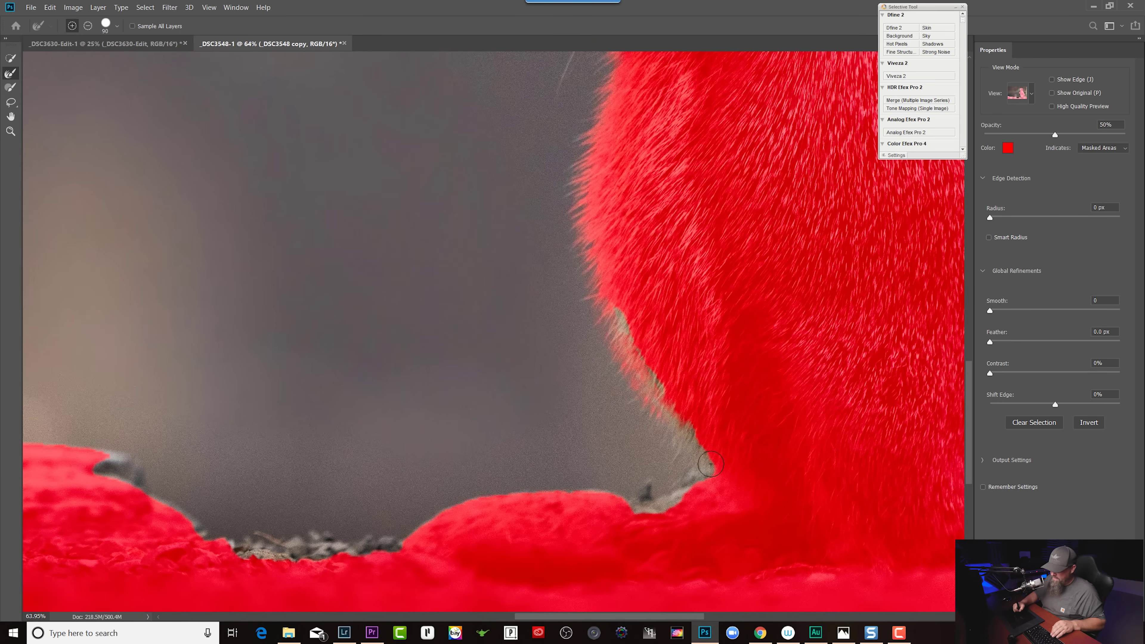
mouse_move(621, 333)
left_mouse_down()
mouse_move(613, 309)
mouse_move(682, 251)
left_mouse_up()
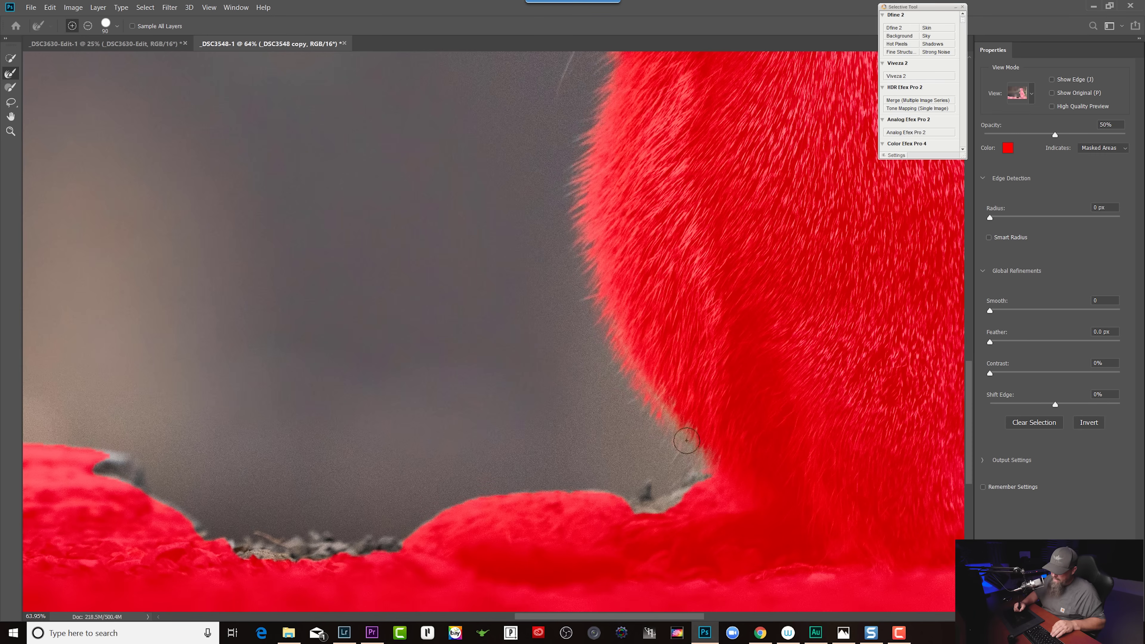
key("ctrl+0")
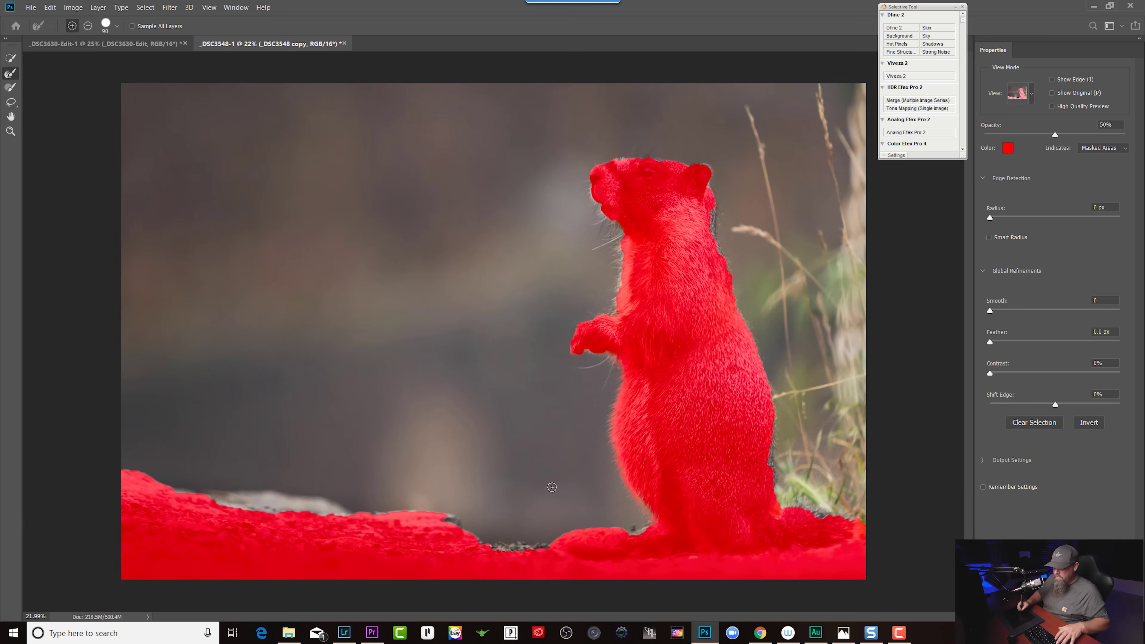
mouse_move(652, 524)
left_mouse_down()
mouse_move(502, 548)
mouse_move(396, 502)
mouse_move(197, 481)
left_mouse_up()
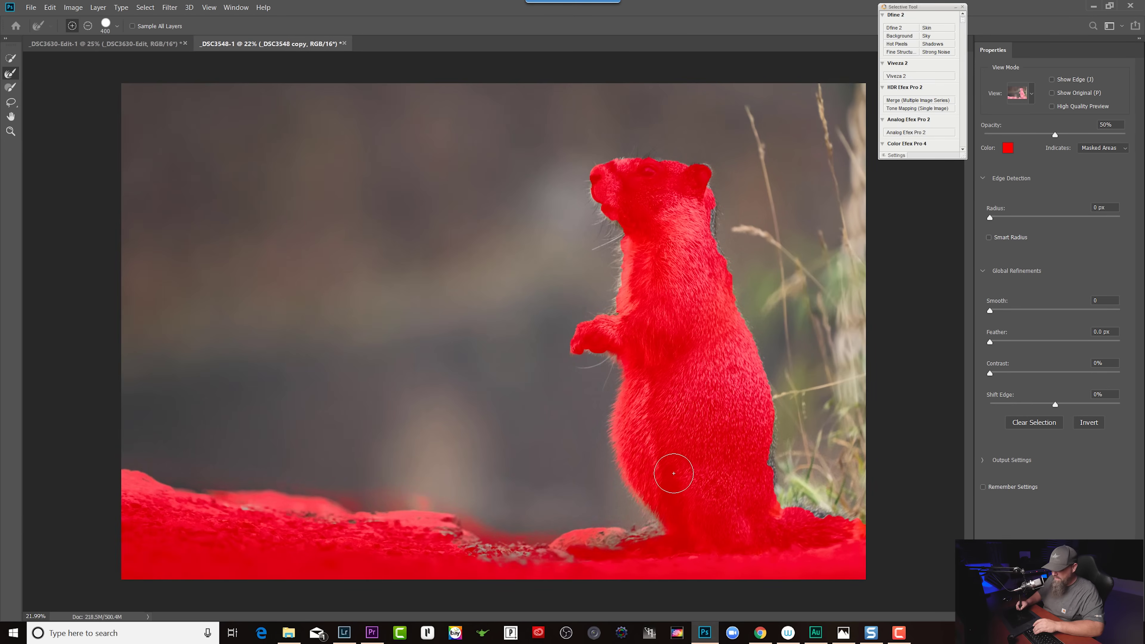
key("bracketright")
key("bracketright")
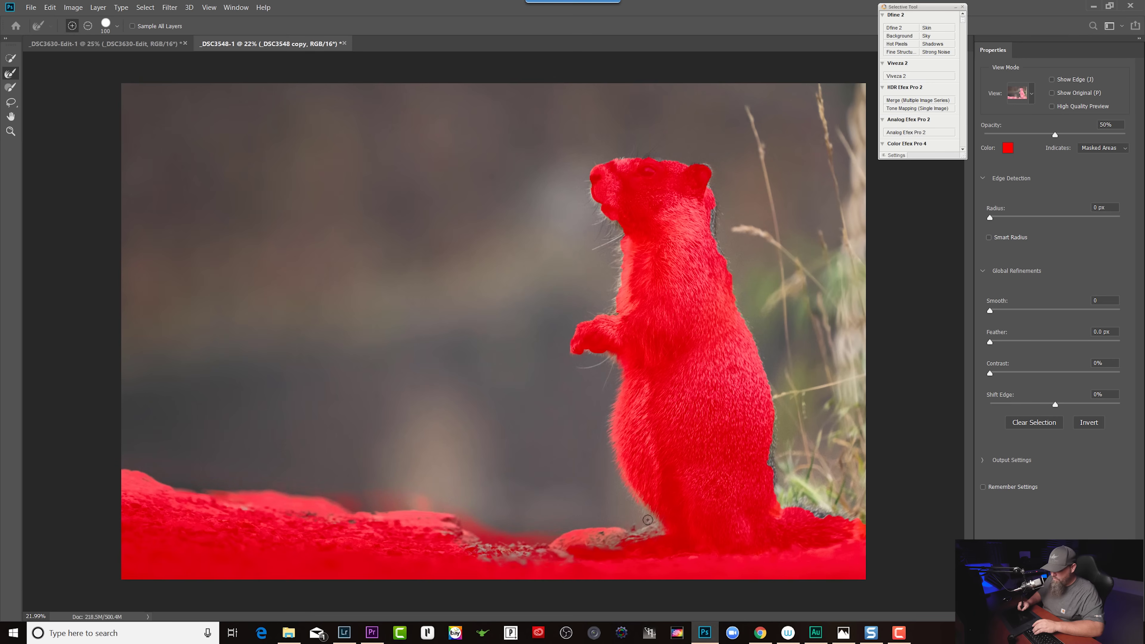
key("bracketright")
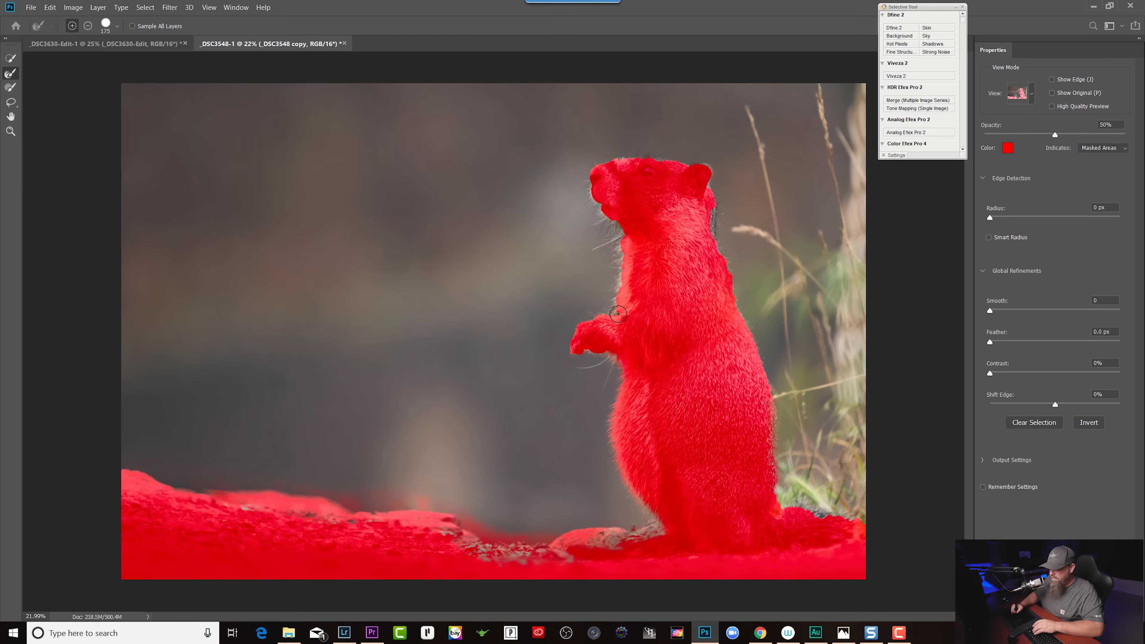
Refine the fur edges down the marmot's side, under the arm and near the ear, then apply
scroll(618, 312, "up", 5)
left_click_drag(515, 156, 593, 357)
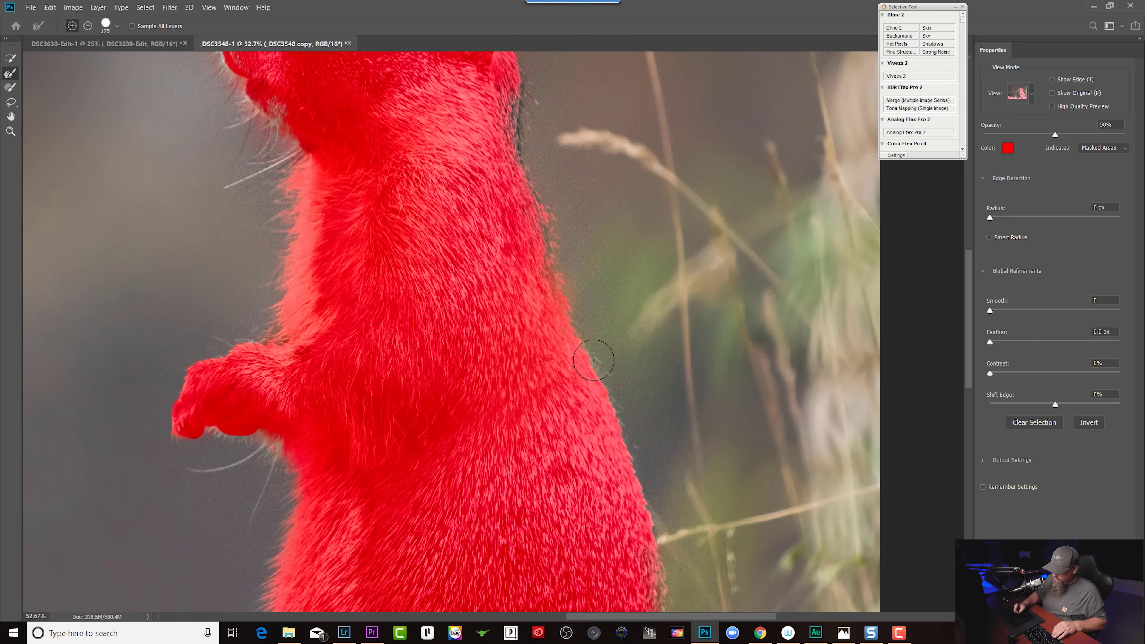
scroll(530, 464, "down", 3)
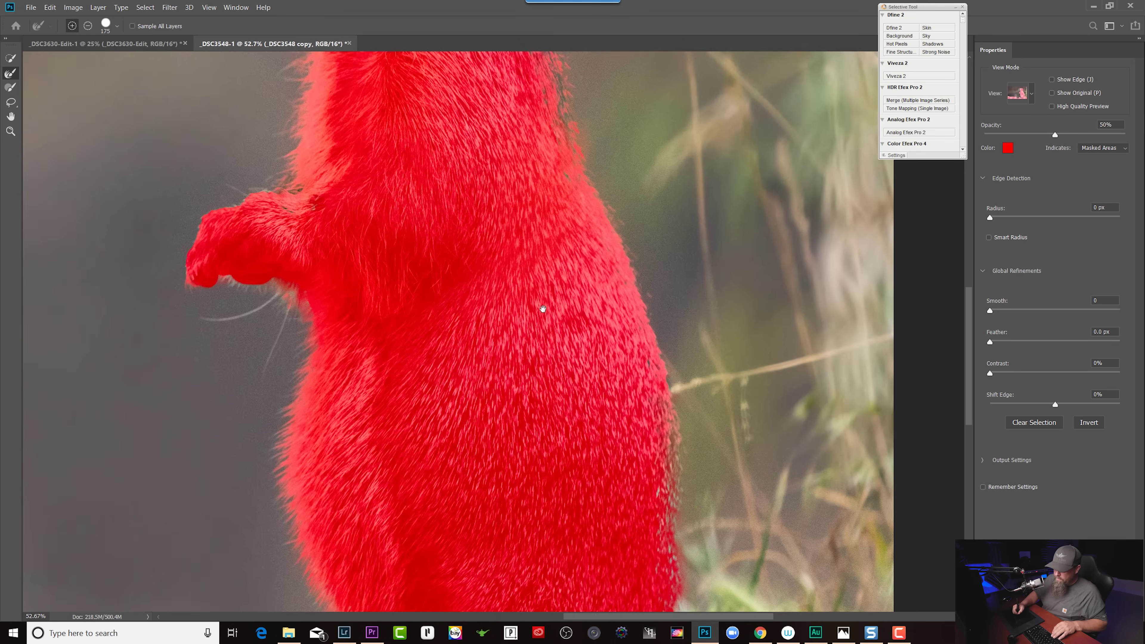
mouse_move(256, 277)
left_mouse_down()
mouse_move(304, 307)
mouse_move(305, 338)
left_mouse_up()
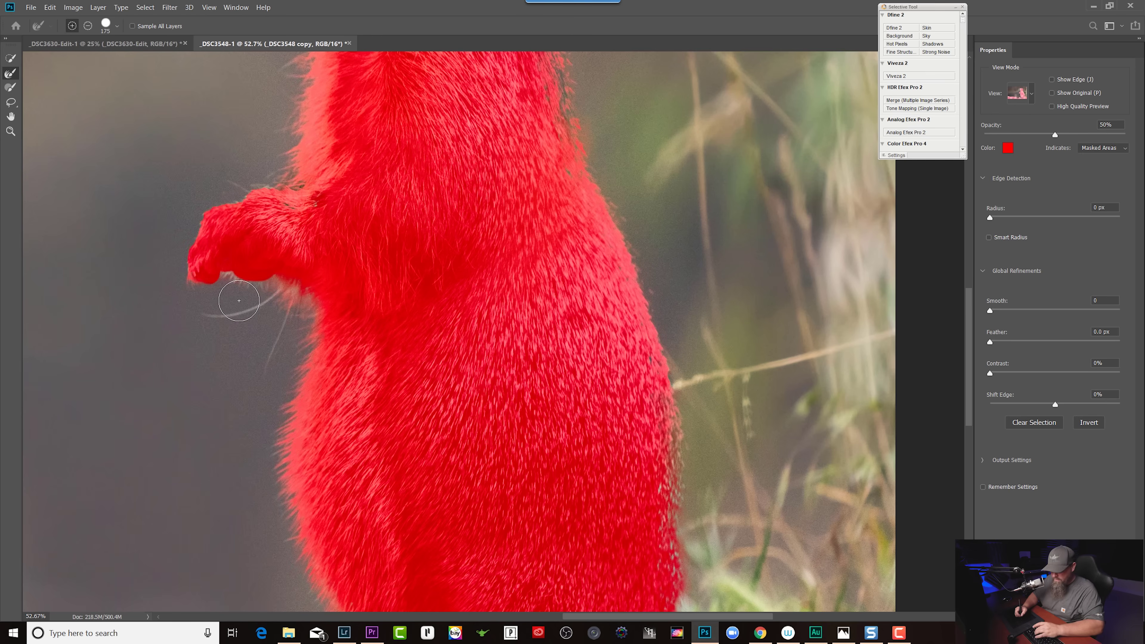
left_click_drag(247, 276, 285, 295)
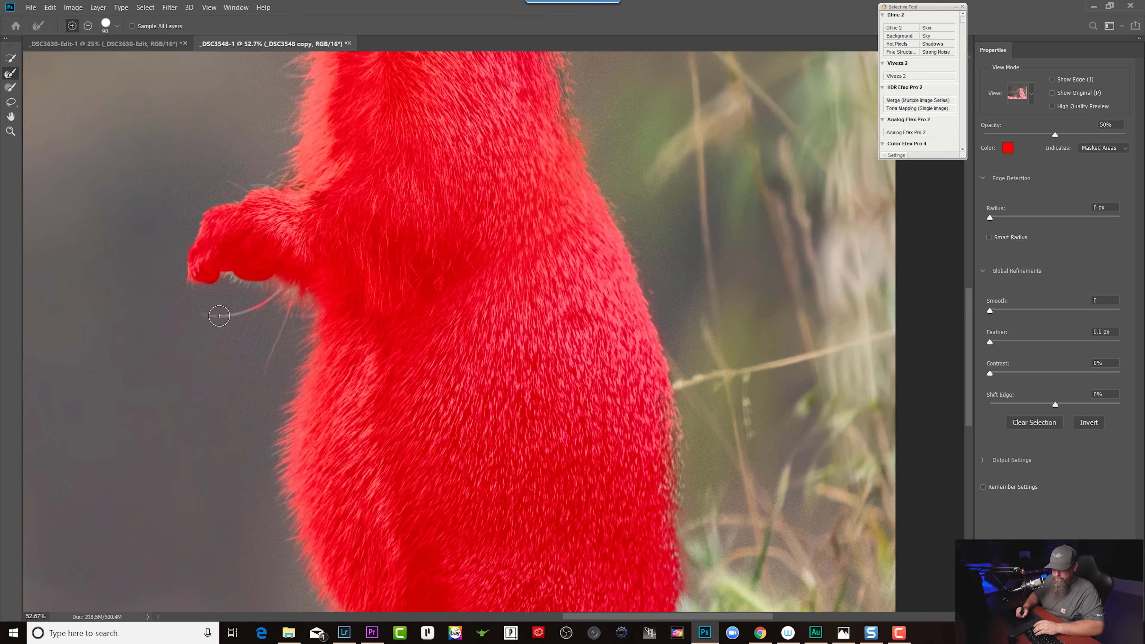
key("bracketright")
key("bracketright")
key("bracketright")
key("bracketright")
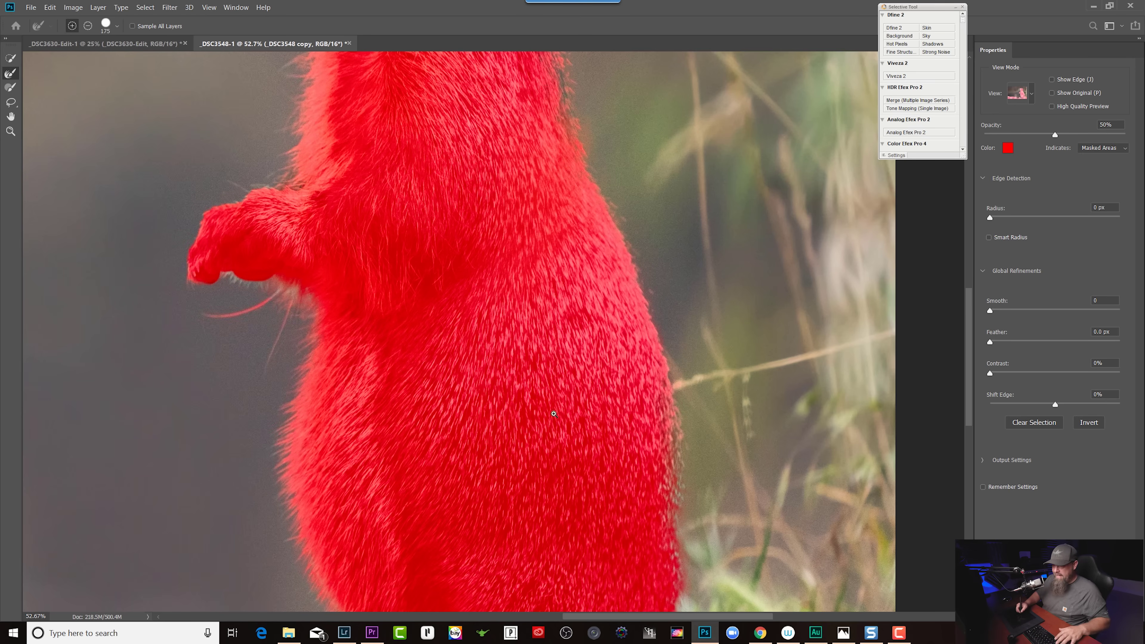
key("ctrl+minus")
key("ctrl+minus")
key("ctrl+minus")
key("ctrl+minus")
scroll(707, 191, "up", 5)
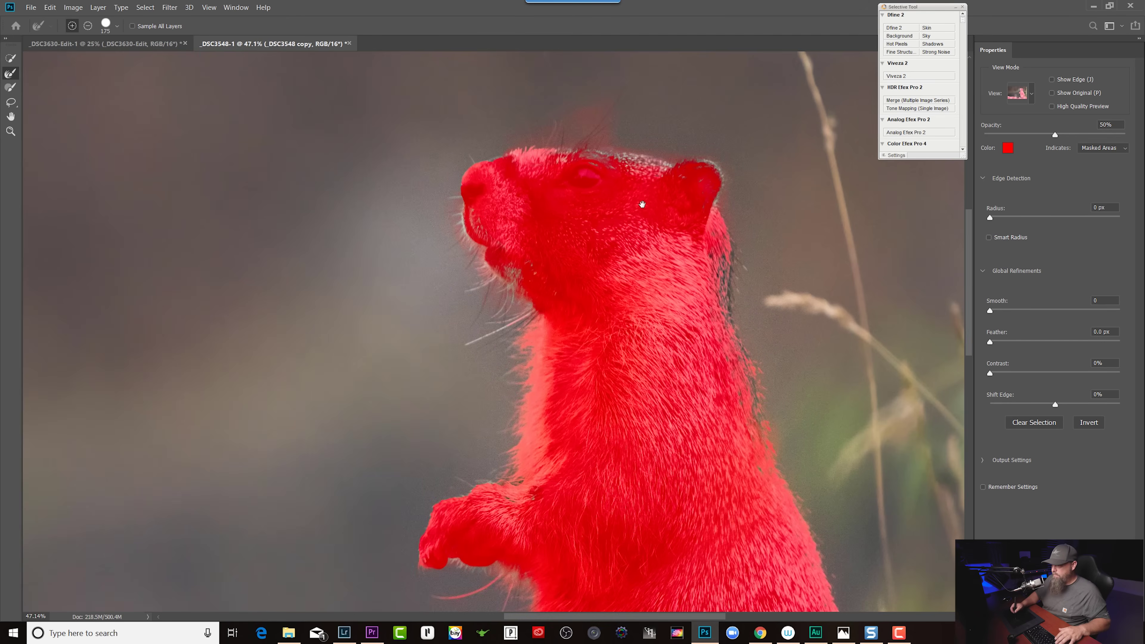
scroll(607, 287, "up", 4)
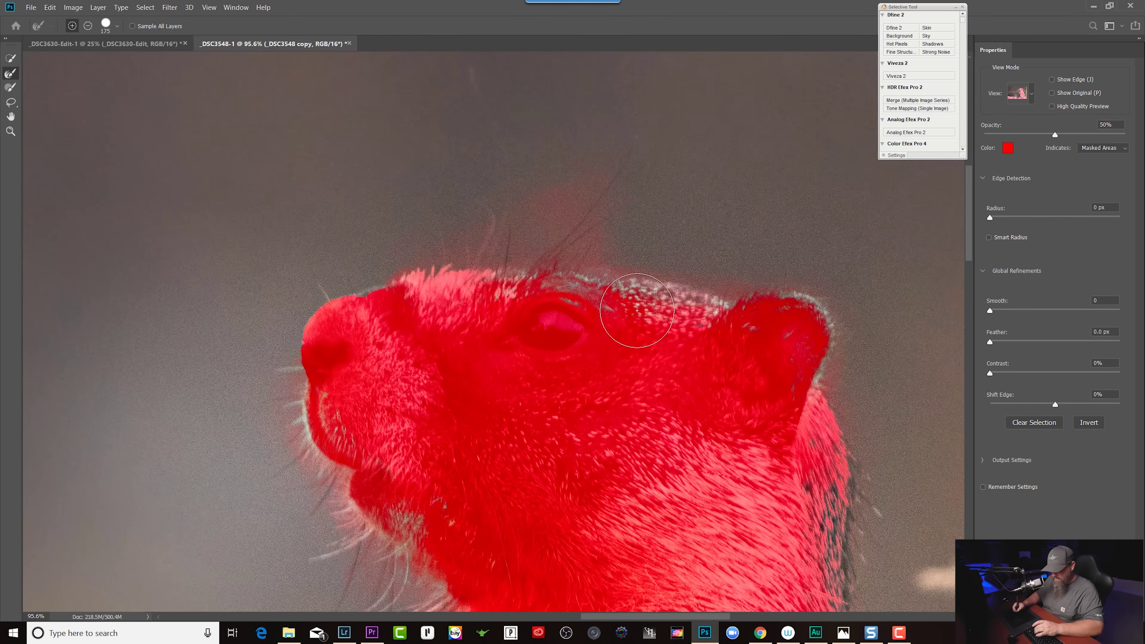
key("bracketleft")
key("bracketleft")
key("bracketleft")
key("bracketleft")
key("bracketleft")
key("bracketleft")
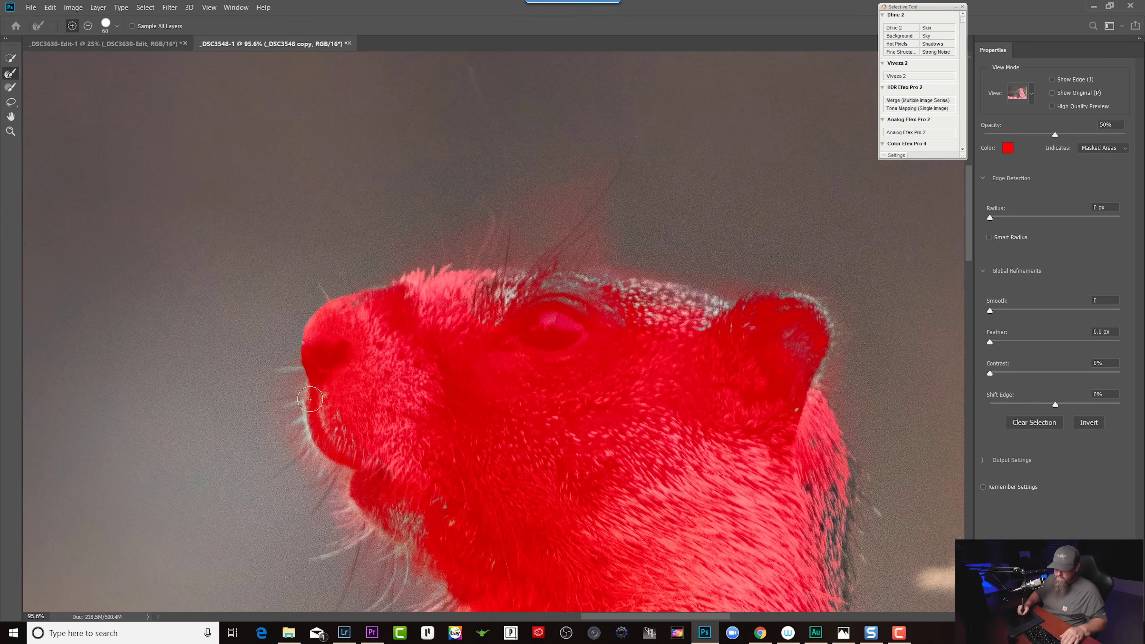
left_click_drag(678, 287, 714, 291)
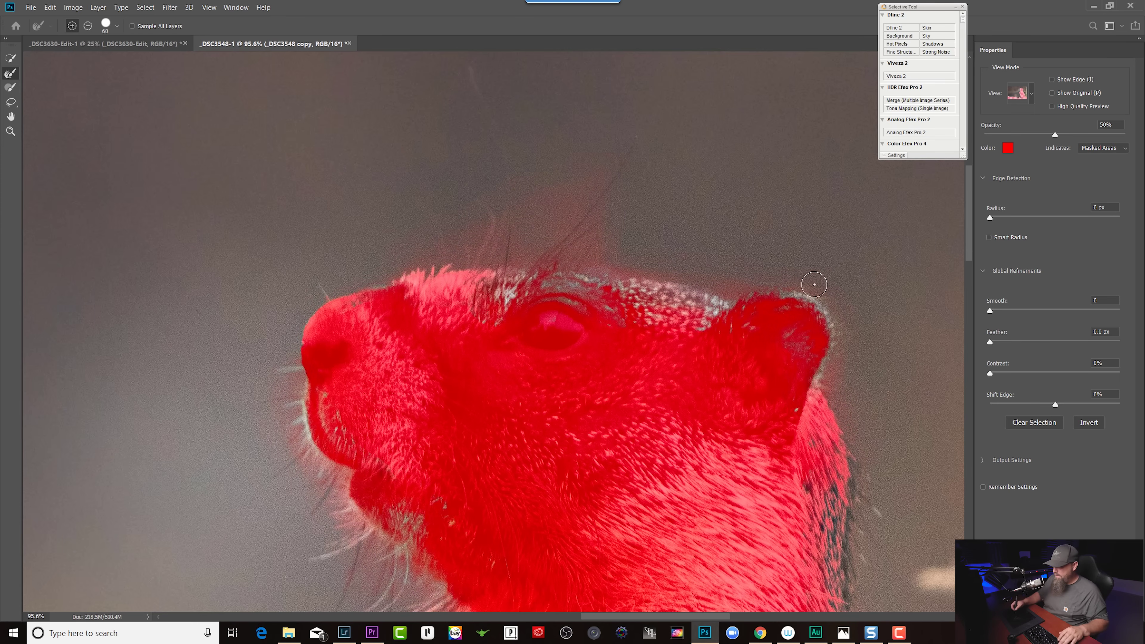
key("Return")
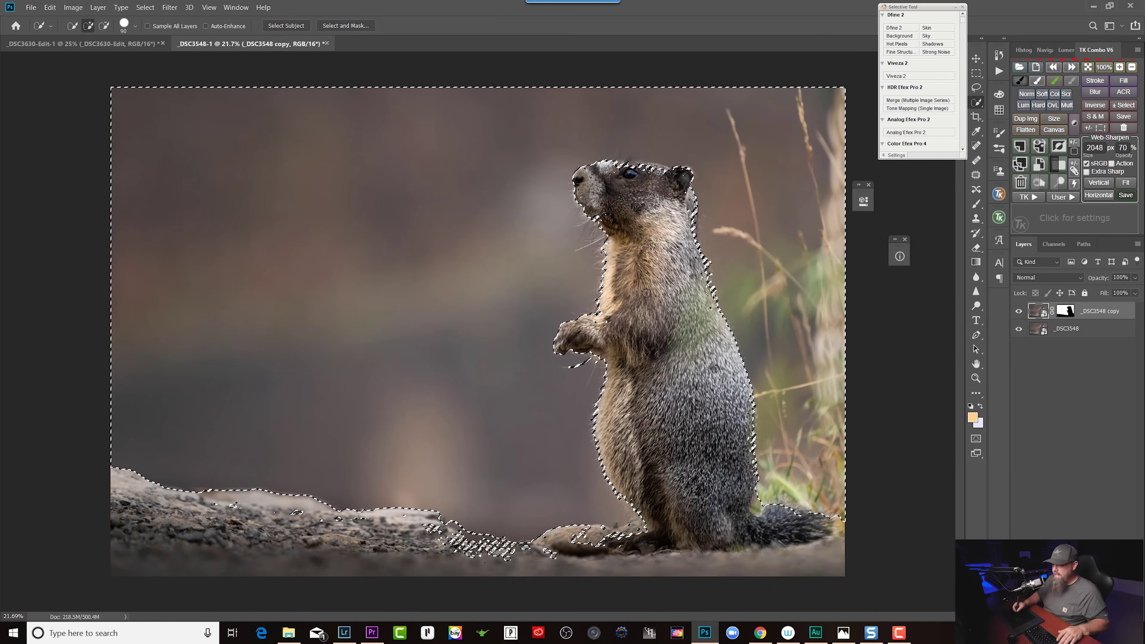
Deselect, switch to the Brush tool, and target the copy layer's mask
key("ctrl+d")
scroll(614, 307, "up", 2)
scroll(613, 307, "up", 1)
key("ctrl+shift+d")
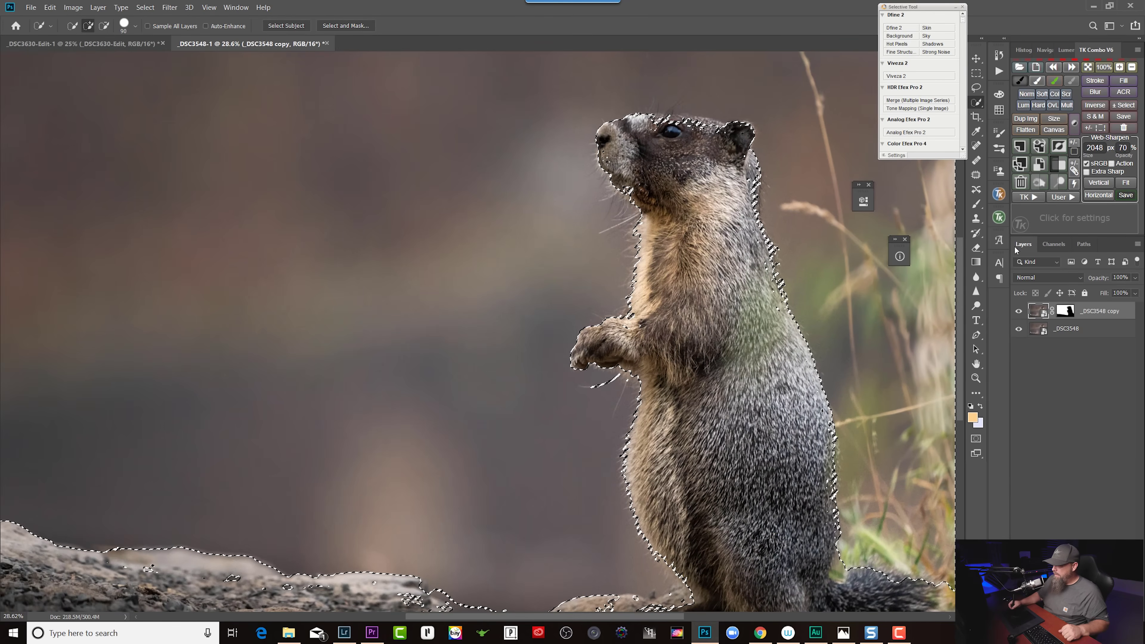
key("b")
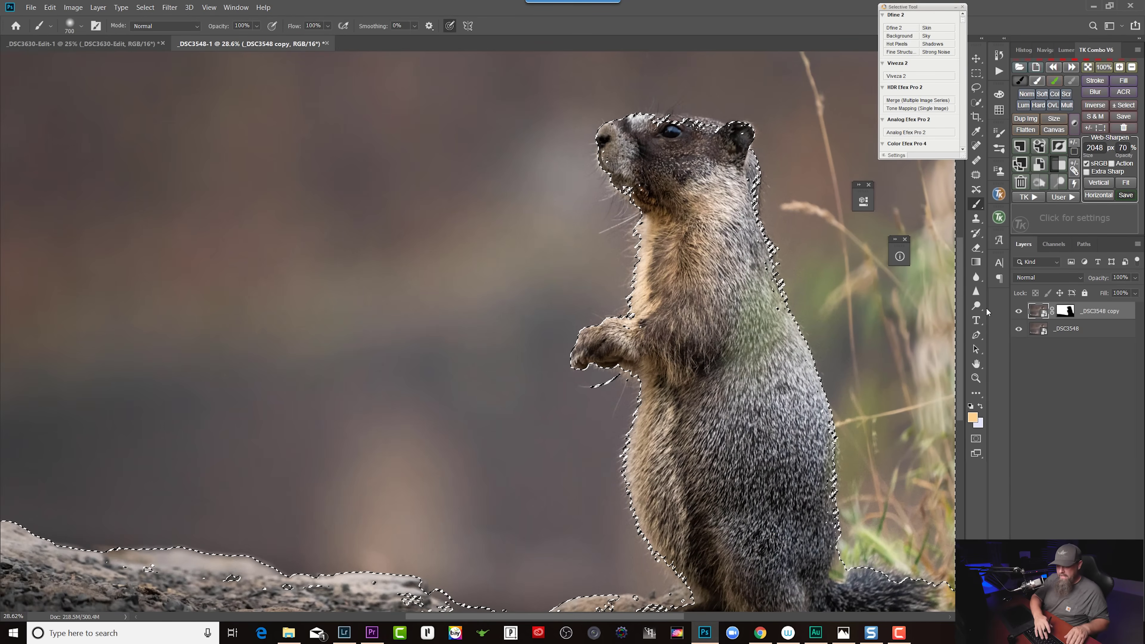
key("ctrl+d")
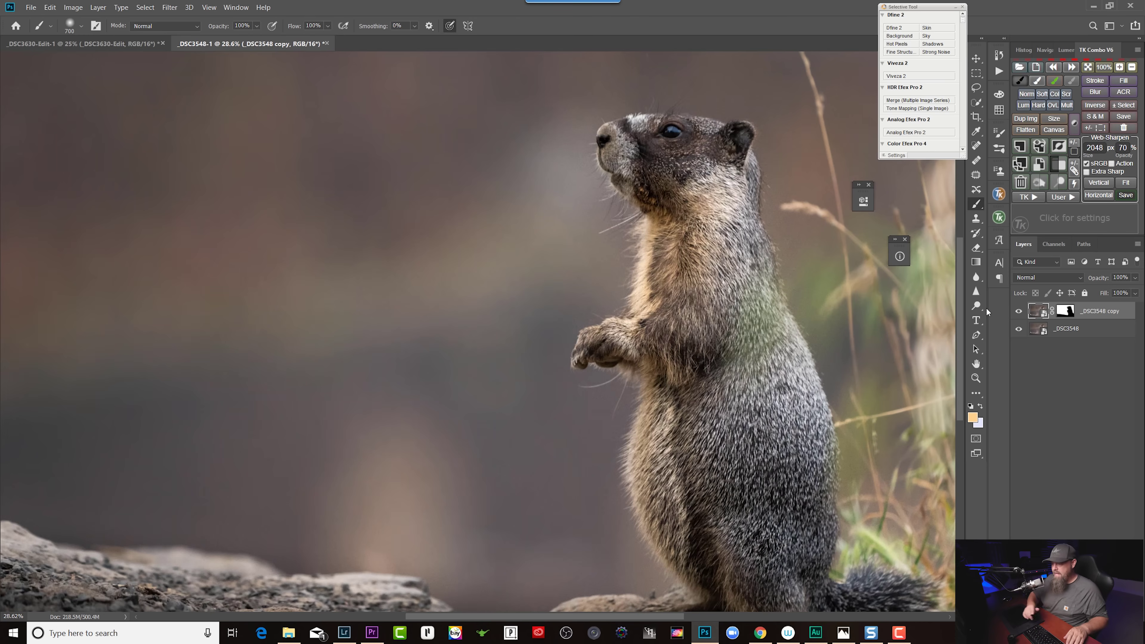
left_click(1066, 311)
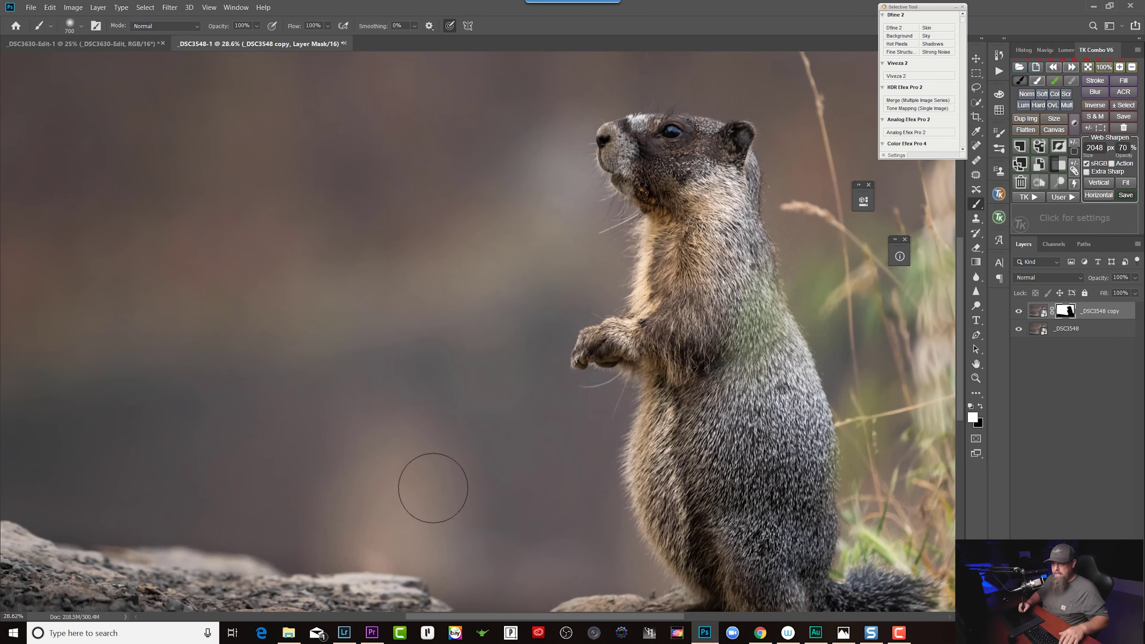
Paint white on the mask to reveal the background and grass around the marmot's base
left_click_drag(412, 484, 428, 378)
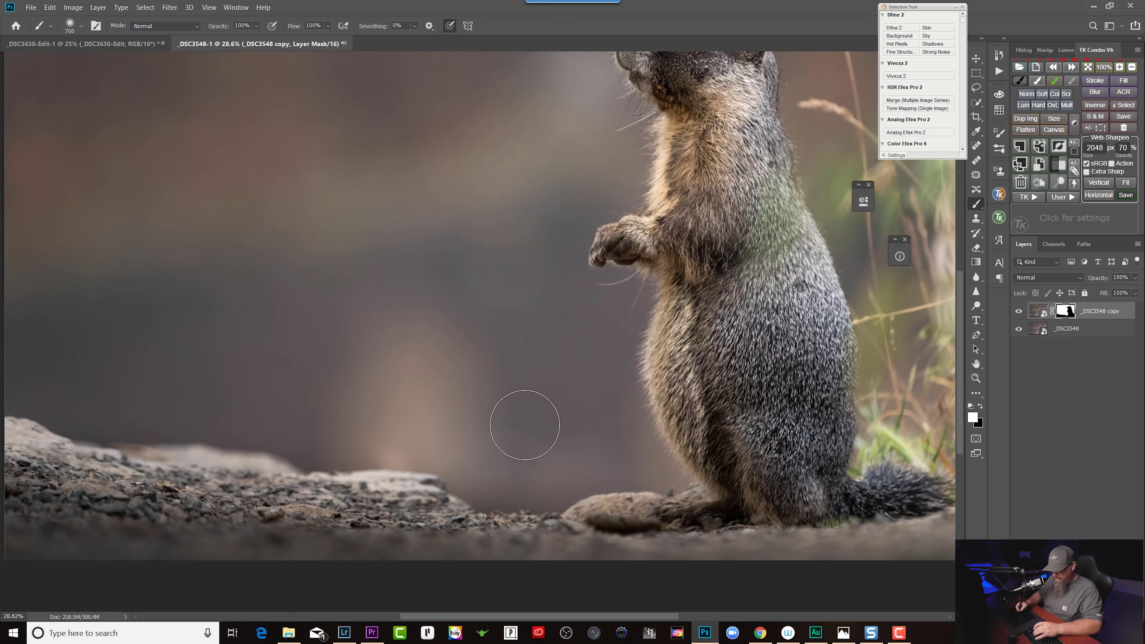
key("backslash")
key("bracketright")
key("bracketright")
key("bracketright")
key("bracketright")
mouse_move(512, 435)
left_mouse_down()
mouse_move(473, 429)
mouse_move(451, 456)
left_mouse_up()
mouse_move(560, 437)
left_mouse_down()
mouse_move(659, 453)
mouse_move(466, 456)
mouse_move(585, 344)
left_mouse_up()
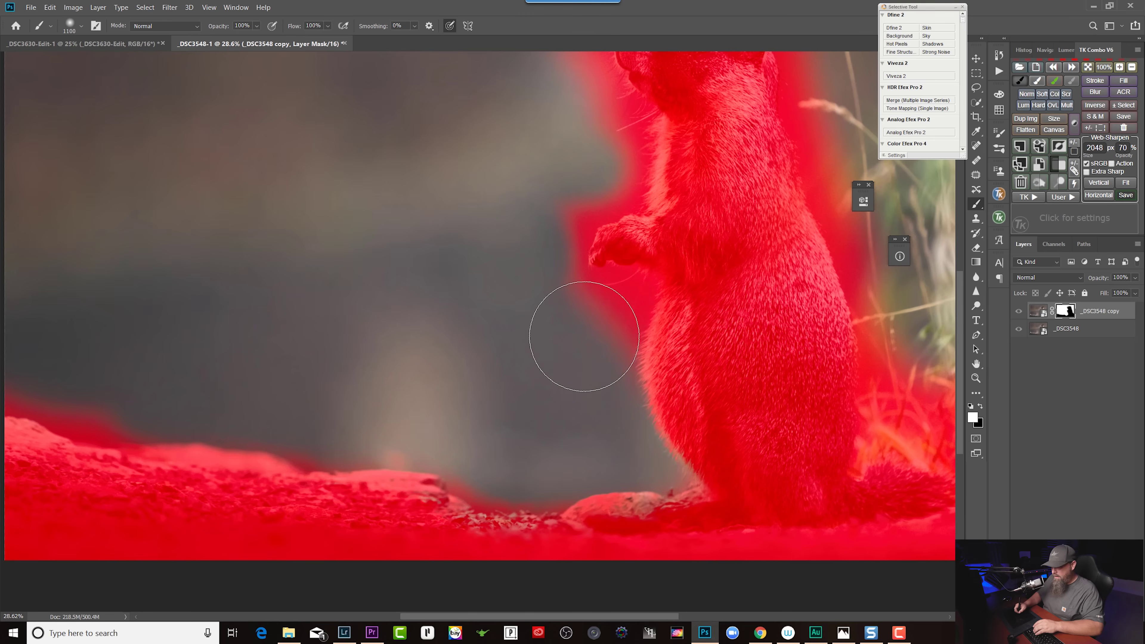
scroll(593, 279, "up", 5)
scroll(592, 253, "right", 5)
mouse_move(593, 318)
left_mouse_down()
mouse_move(606, 395)
mouse_move(672, 492)
left_mouse_up()
scroll(631, 406, "down", 5)
scroll(631, 406, "right", 2)
mouse_move(587, 433)
left_mouse_down()
mouse_move(677, 440)
mouse_move(691, 474)
left_mouse_up()
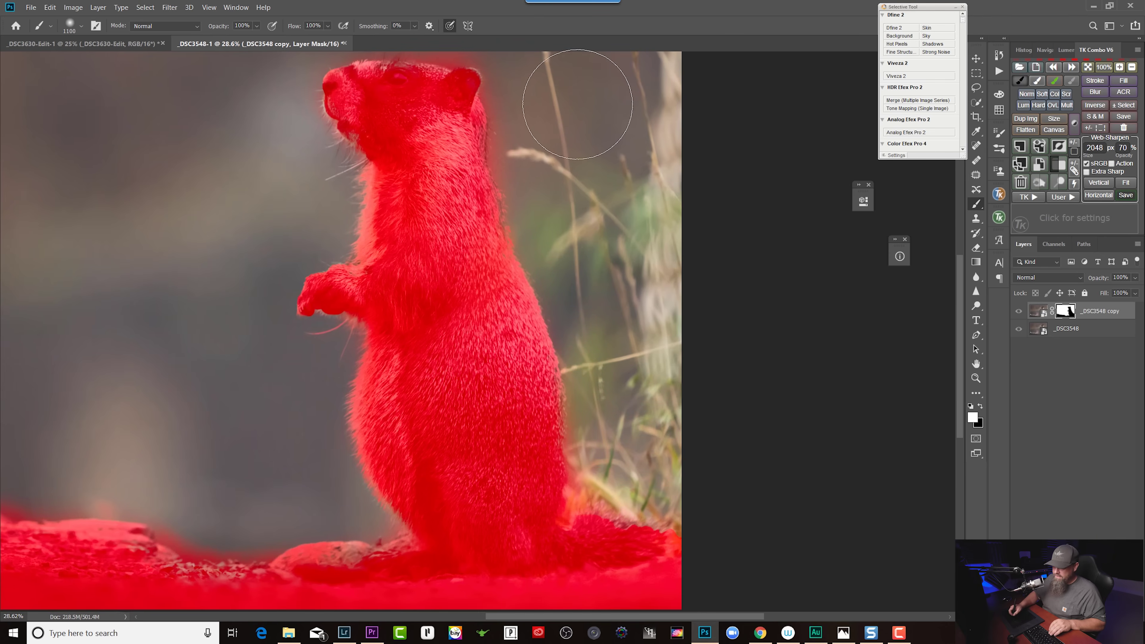
scroll(578, 104, "up", 5)
scroll(581, 189, "left", 2)
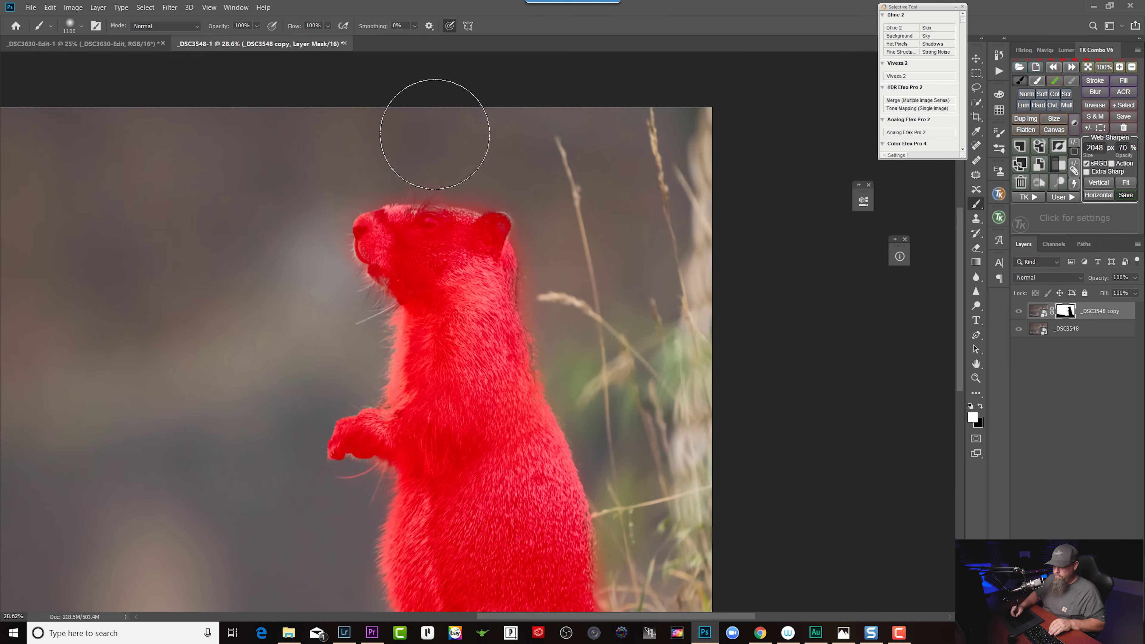
Paint black along the marmot's neck and head fur to hide the copy there
left_click_drag(519, 266, 548, 267)
key("bracketleft")
key("bracketleft")
key("bracketleft")
key("bracketleft")
key("bracketleft")
key("bracketleft")
key("bracketleft")
key("bracketleft")
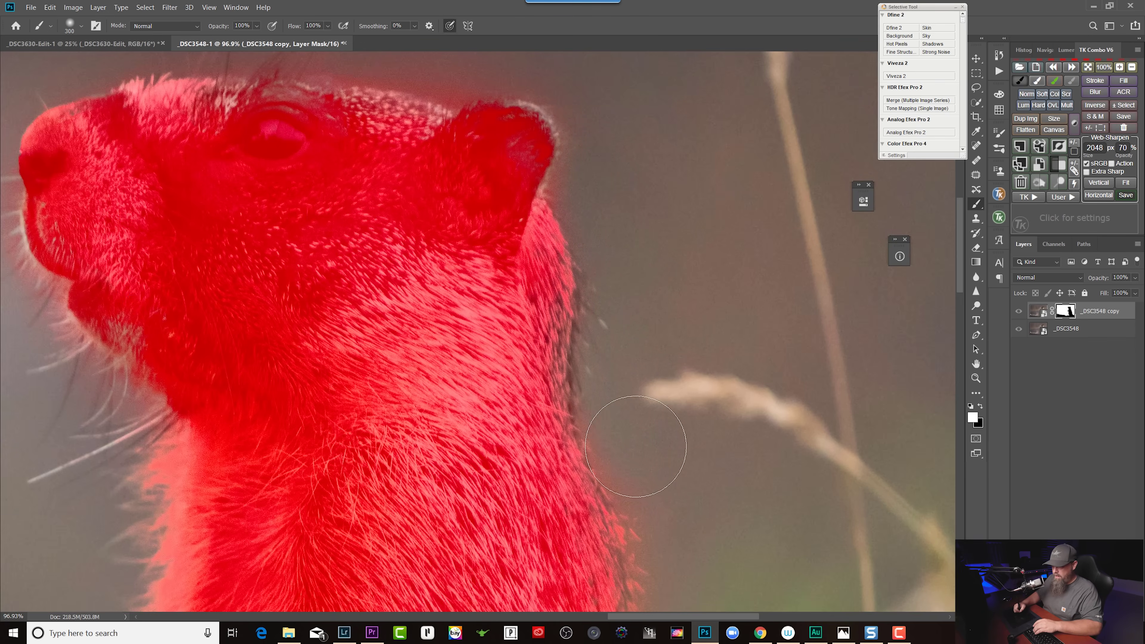
left_click_drag(650, 272, 646, 346)
key("x")
key("bracketleft")
left_click_drag(550, 377, 543, 416)
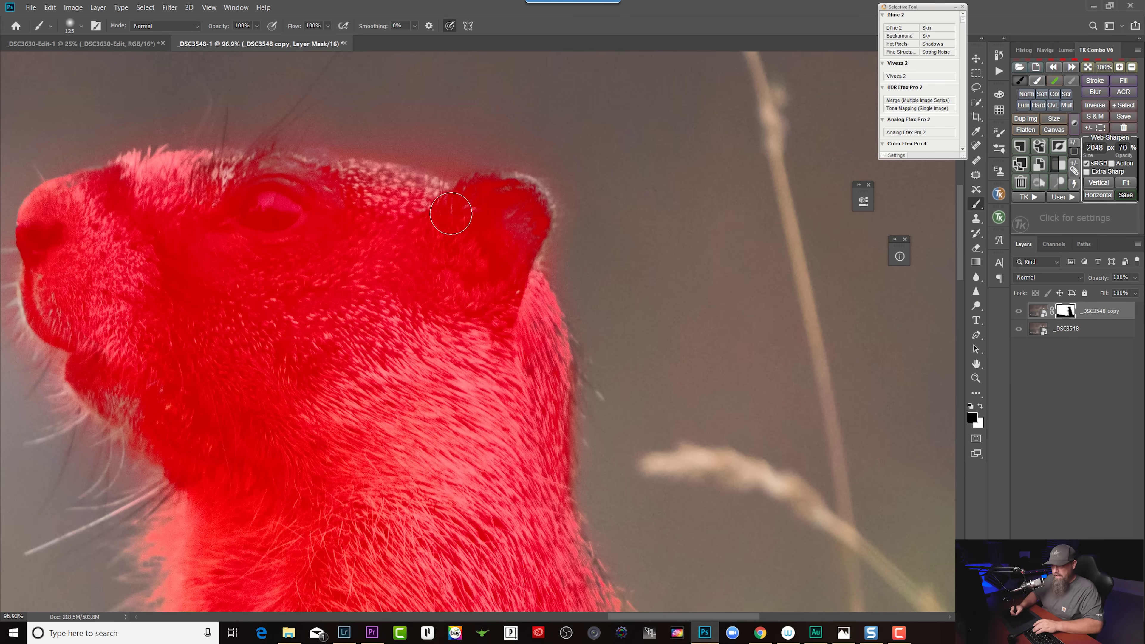
left_click_drag(292, 187, 179, 182)
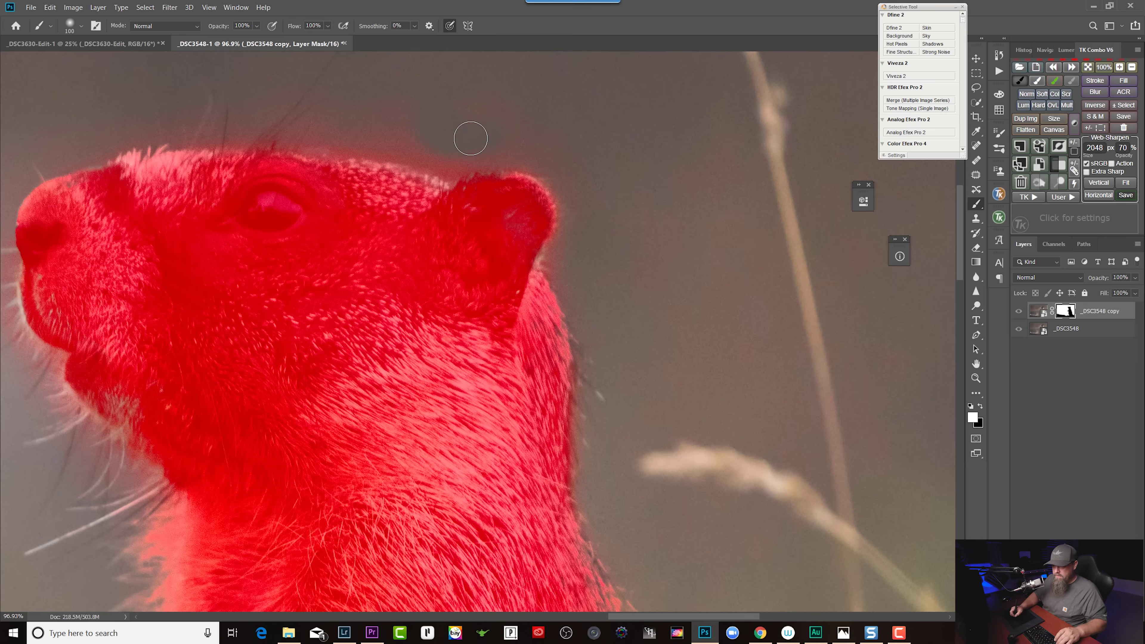
key("ctrl+0")
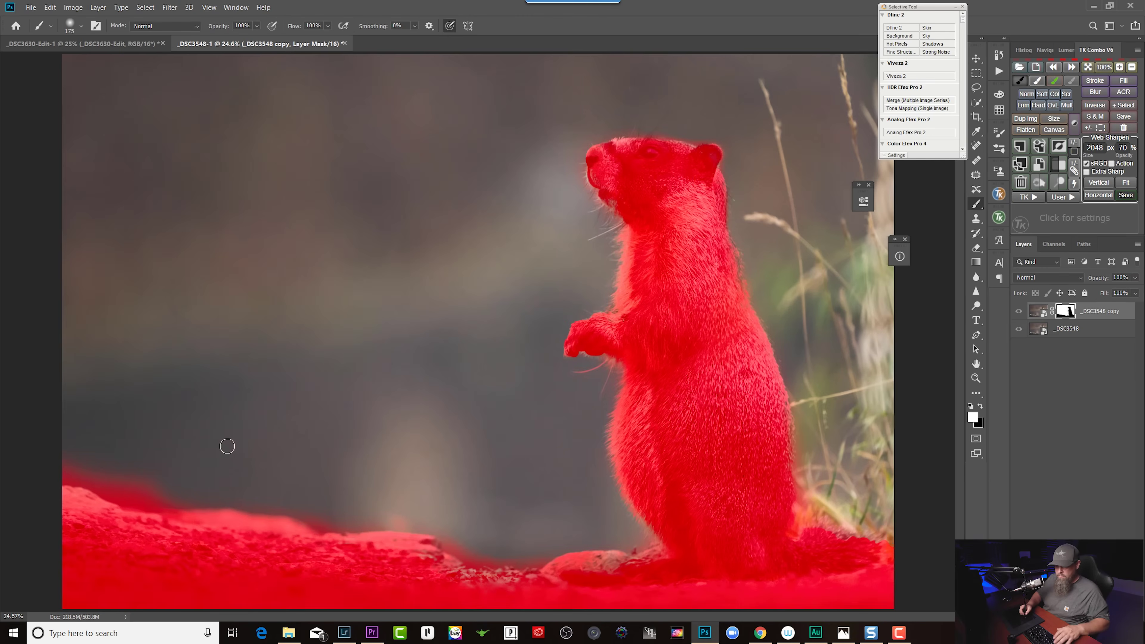
key("bracketright")
key("bracketright")
key("bracketright")
key("bracketright")
key("bracketright")
key("bracketright")
key("bracketright")
key("bracketright")
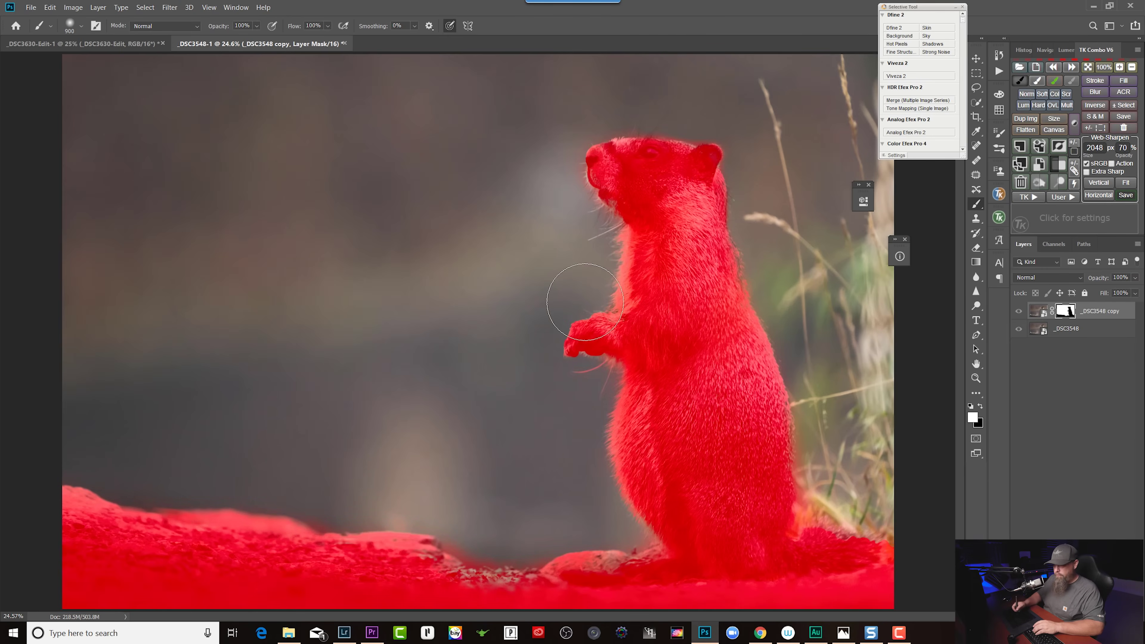
left_click(1035, 312)
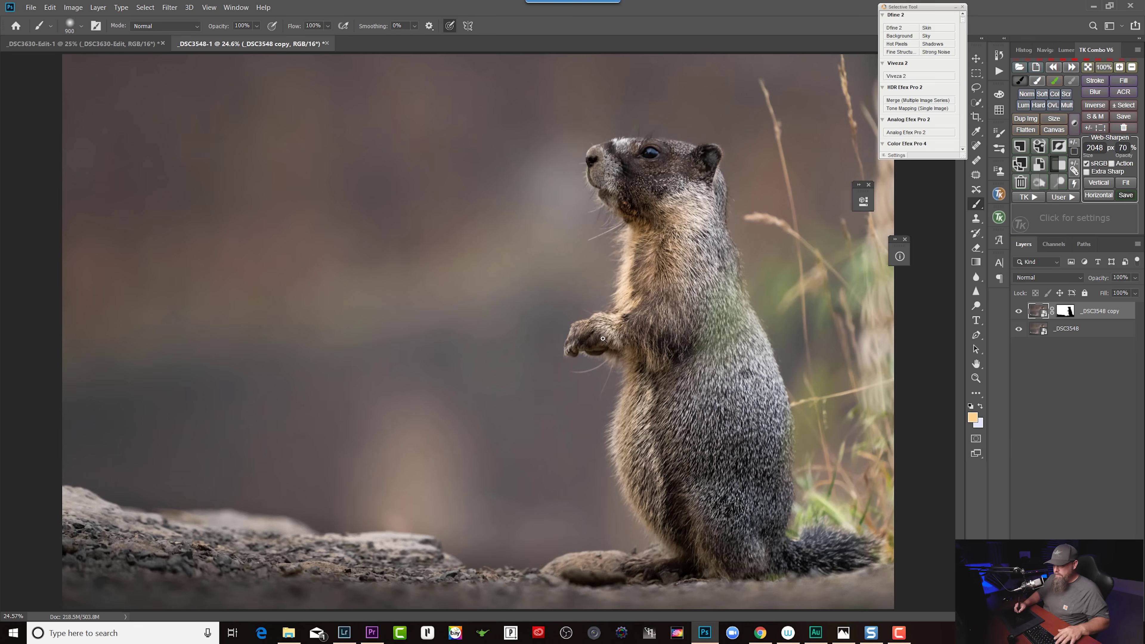
scroll(600, 337, "up", 5)
scroll(541, 343, "down", 3)
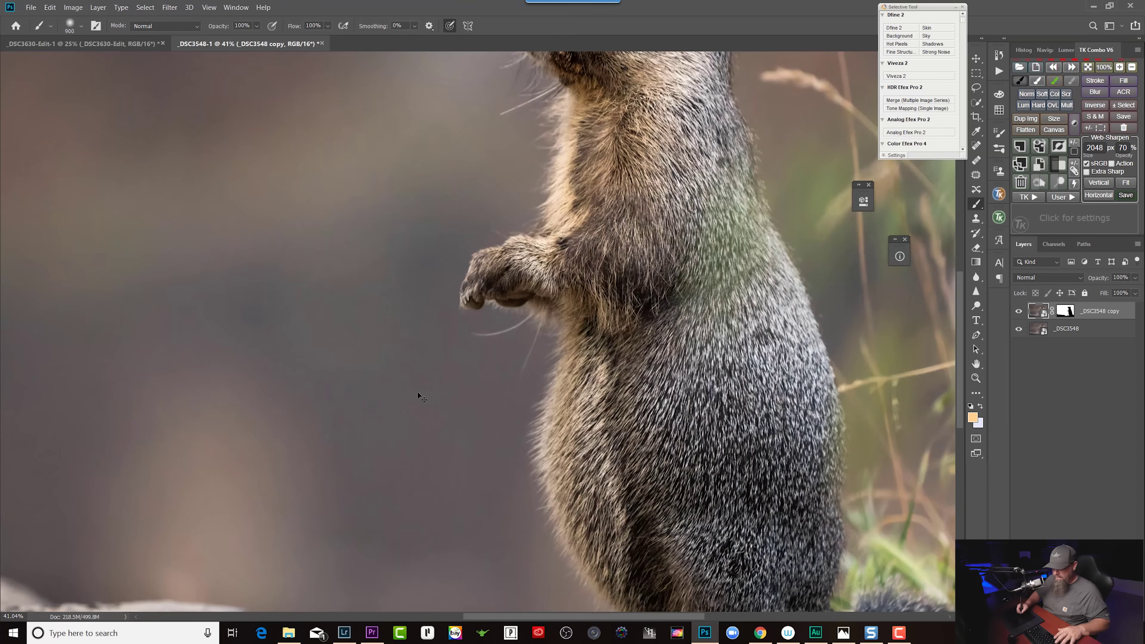
scroll(417, 397, "up", 2)
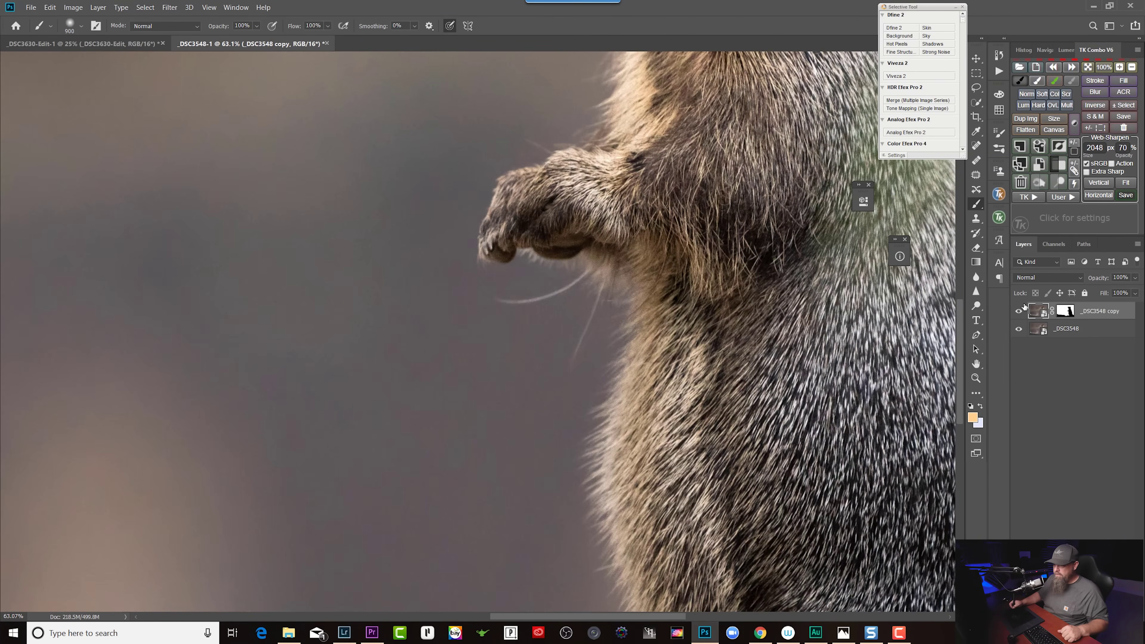
scroll(759, 387, "down", 3)
left_click_drag(733, 388, 701, 293)
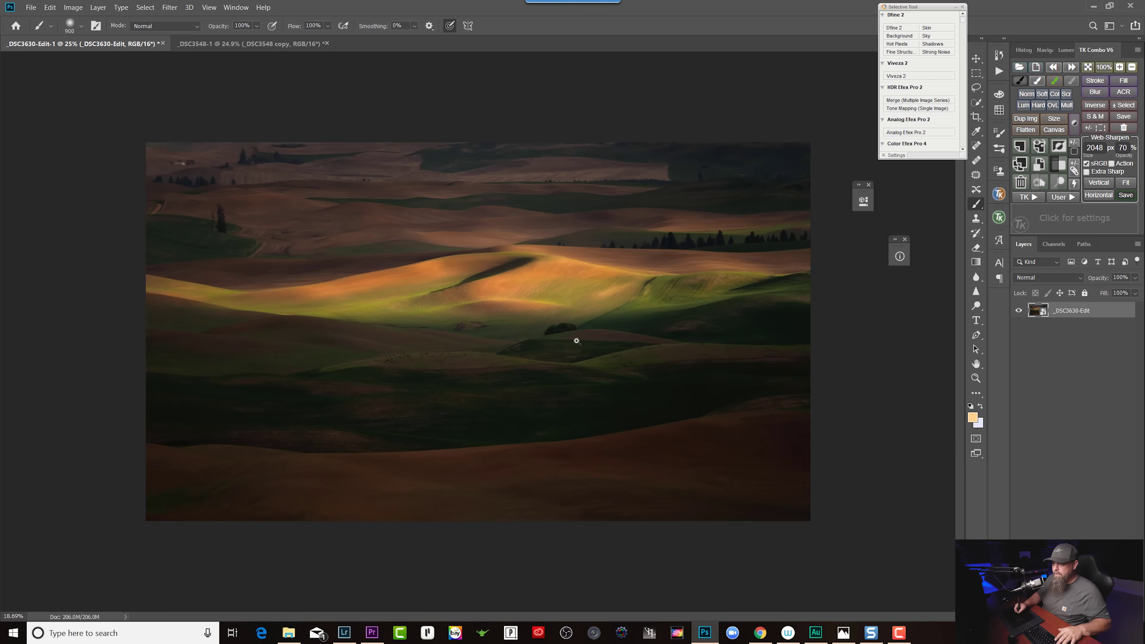
Fit the _DSC3630 landscape on screen with Ctrl+0
key("ctrl+0")
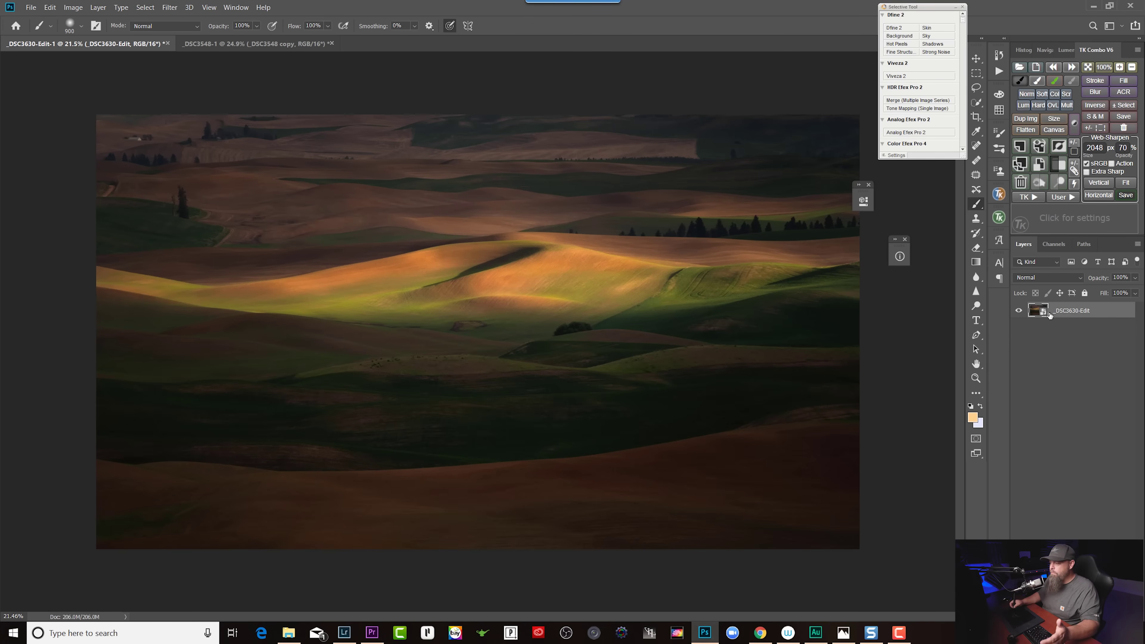
Create a _DSC3630-Edit copy smart object and bring it into Camera Raw
right_click(1066, 313)
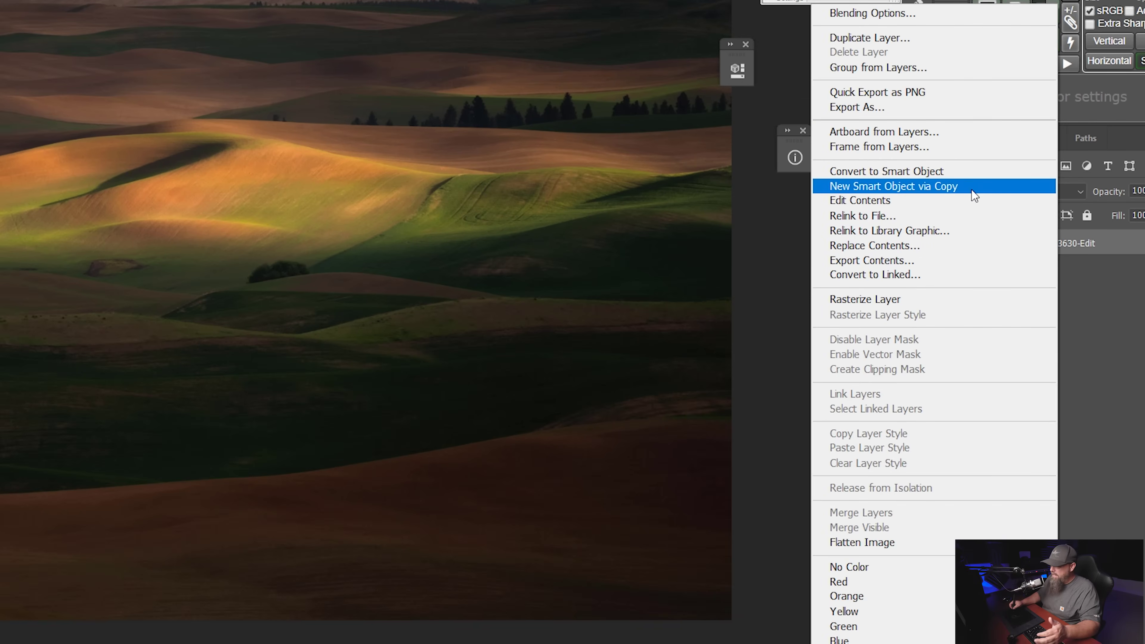
left_click(972, 189)
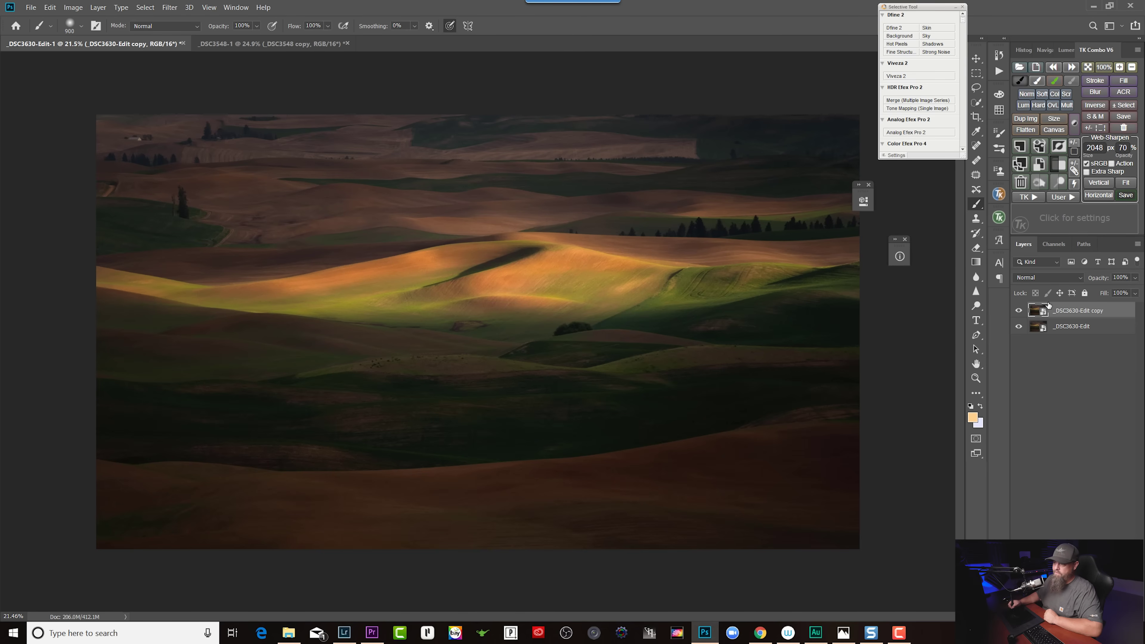
key("ctrl+shift+a")
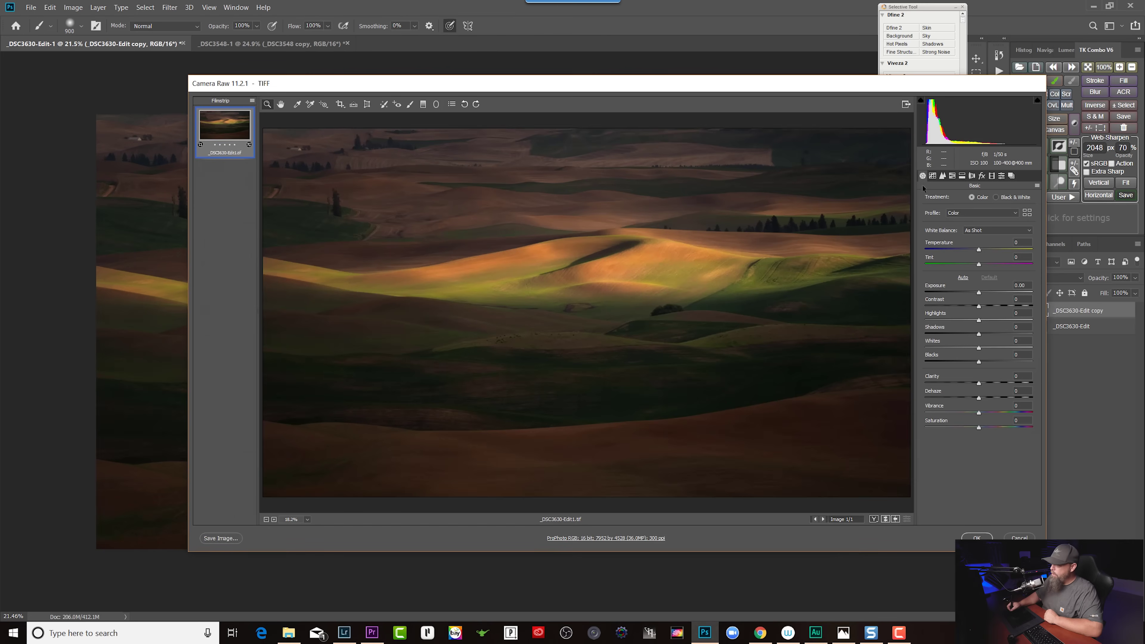
Apply Camera Raw luminance noise reduction of 15 to the copy, then hide it with a black mask
left_click(942, 176)
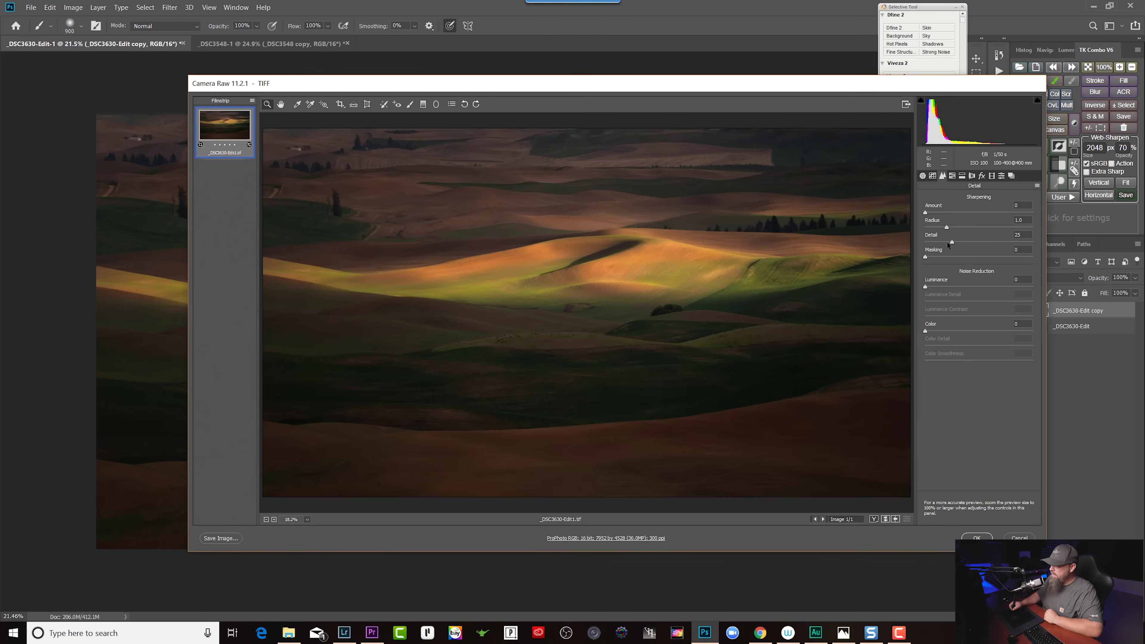
left_click_drag(928, 289, 944, 289)
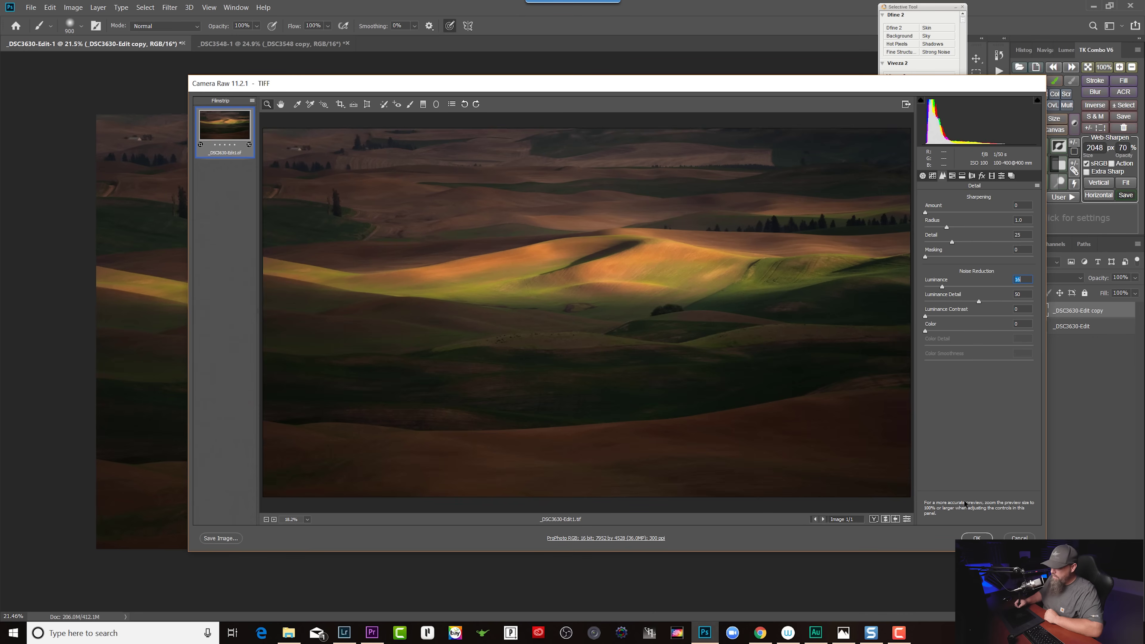
key("Return")
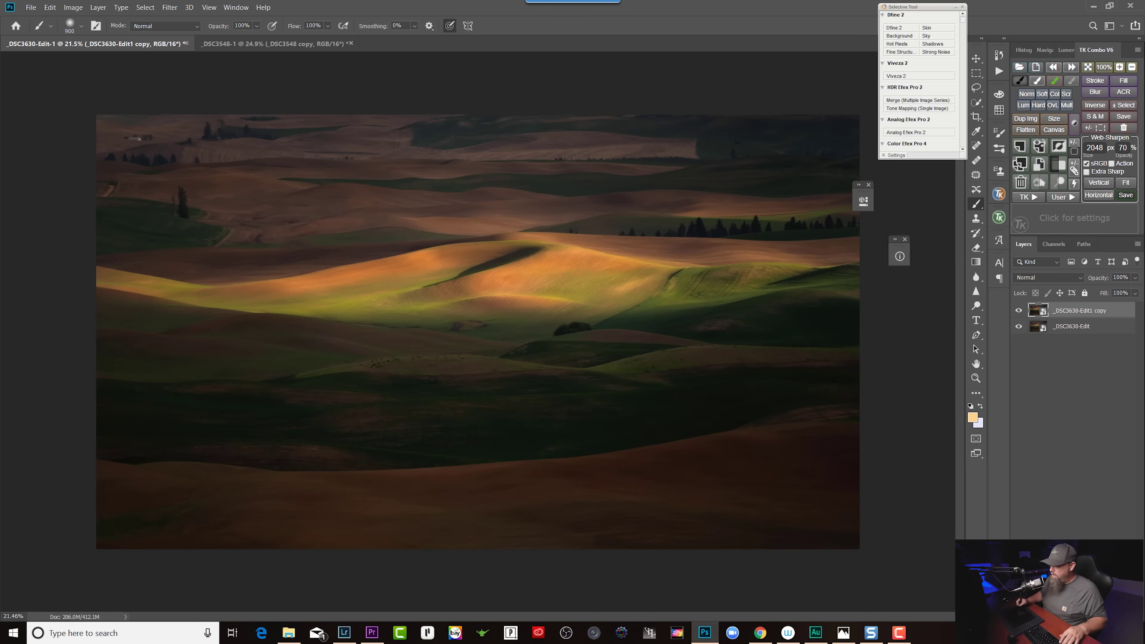
key("ctrl+shift+m")
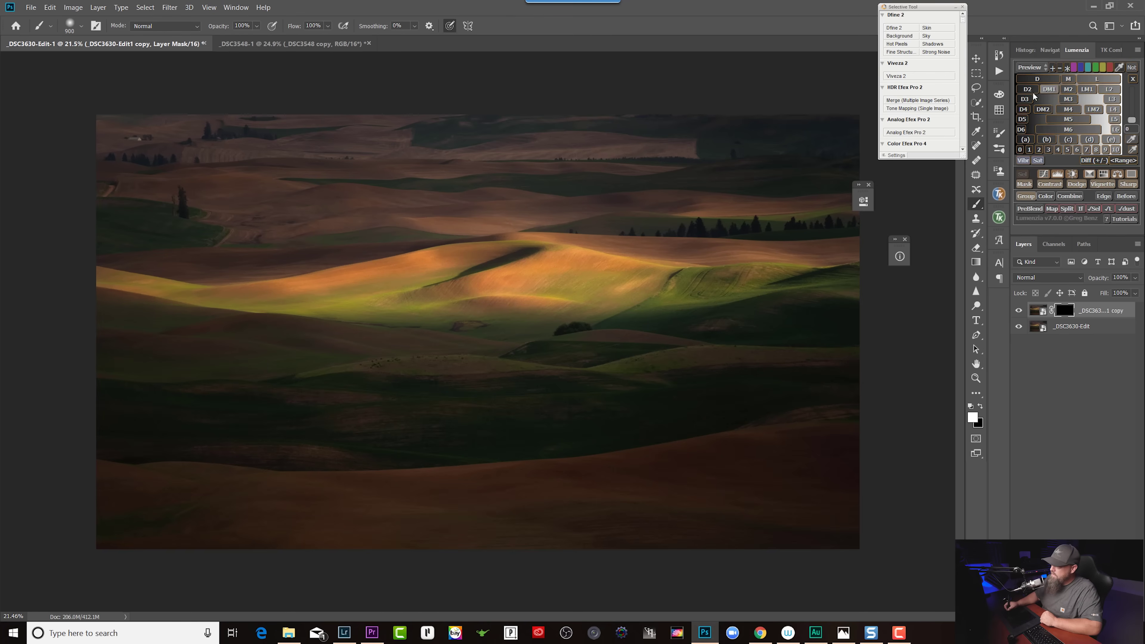
Compare Lumenzia's D3 and D4 darks luminosity masks and load the previewed mask as a selection
left_click(1026, 99)
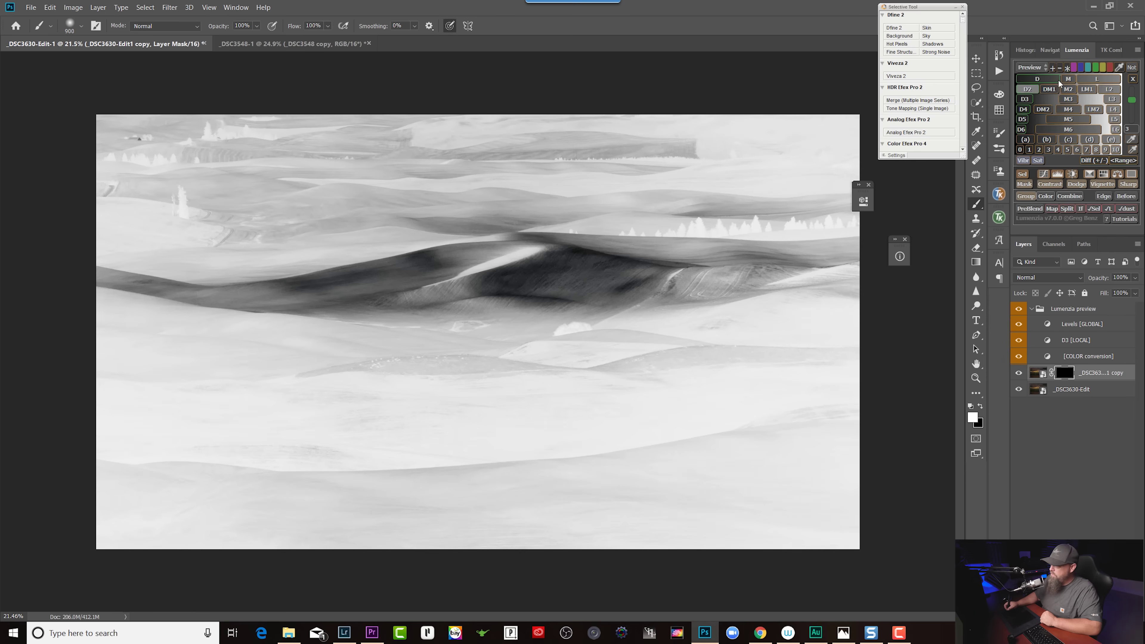
left_click(1025, 110)
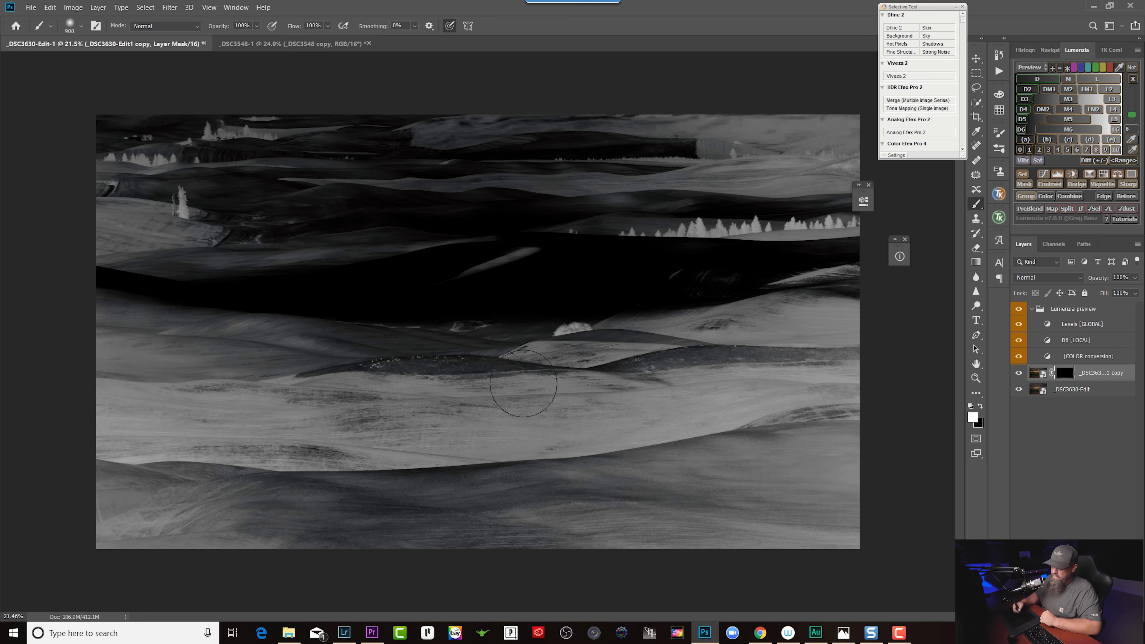
left_click(1023, 174)
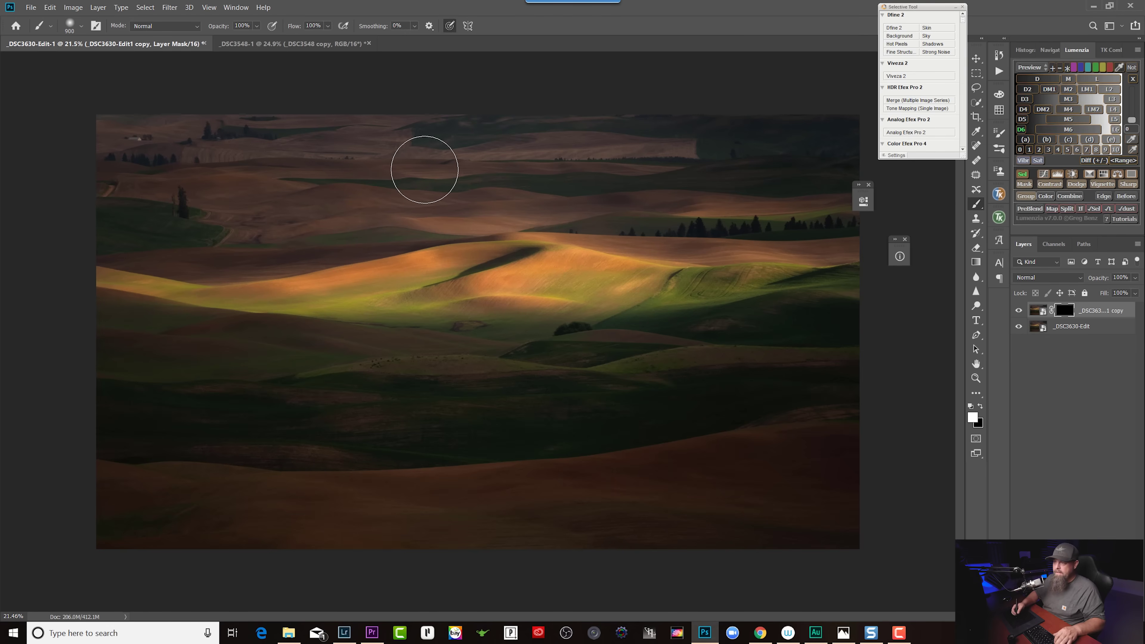
key("bracketright")
left_click(1037, 78)
key("bracketright")
key("bracketright")
key("bracketright")
key("bracketright")
key("bracketright")
key("bracketright")
key("bracketright")
key("bracketright")
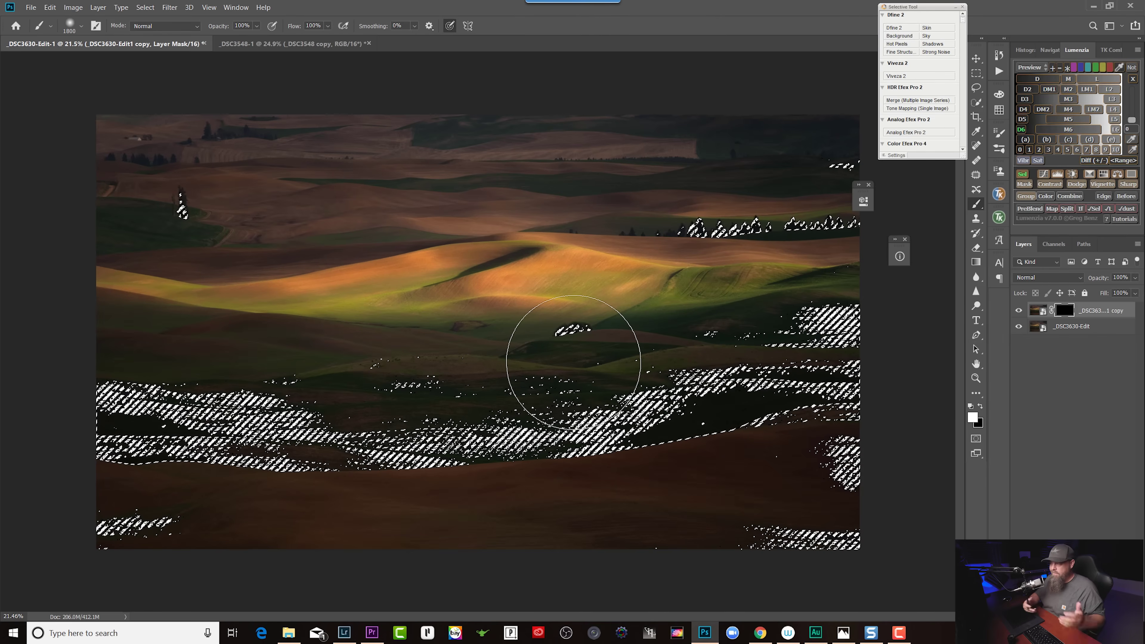
key("ctrl+h")
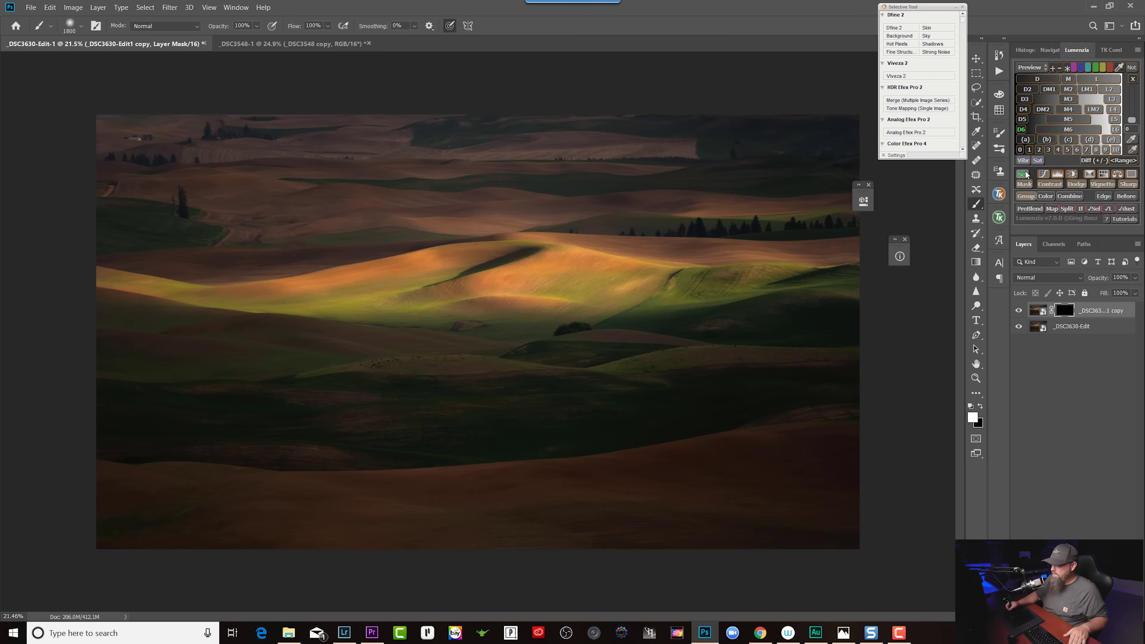
With a 2200 brush and red overlay, paint the mask white across the lower left, then zoom into the trees
key("backslash")
key("bracketright")
key("bracketright")
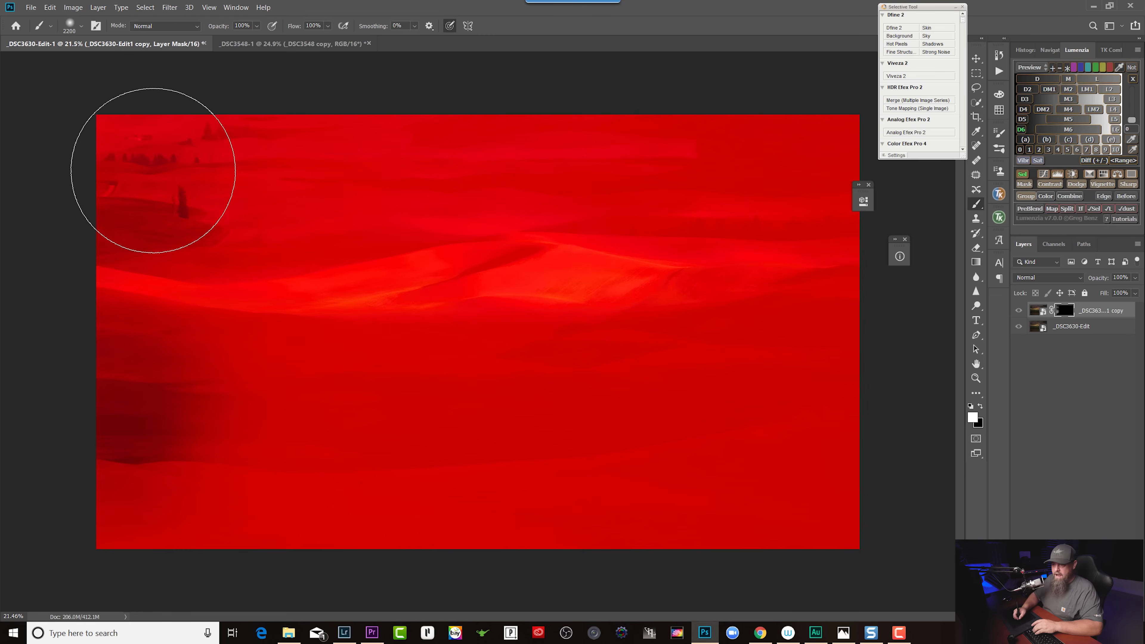
mouse_move(105, 397)
left_mouse_down()
mouse_move(210, 538)
mouse_move(530, 516)
mouse_move(794, 397)
mouse_move(748, 231)
mouse_move(613, 196)
mouse_move(230, 170)
left_mouse_up()
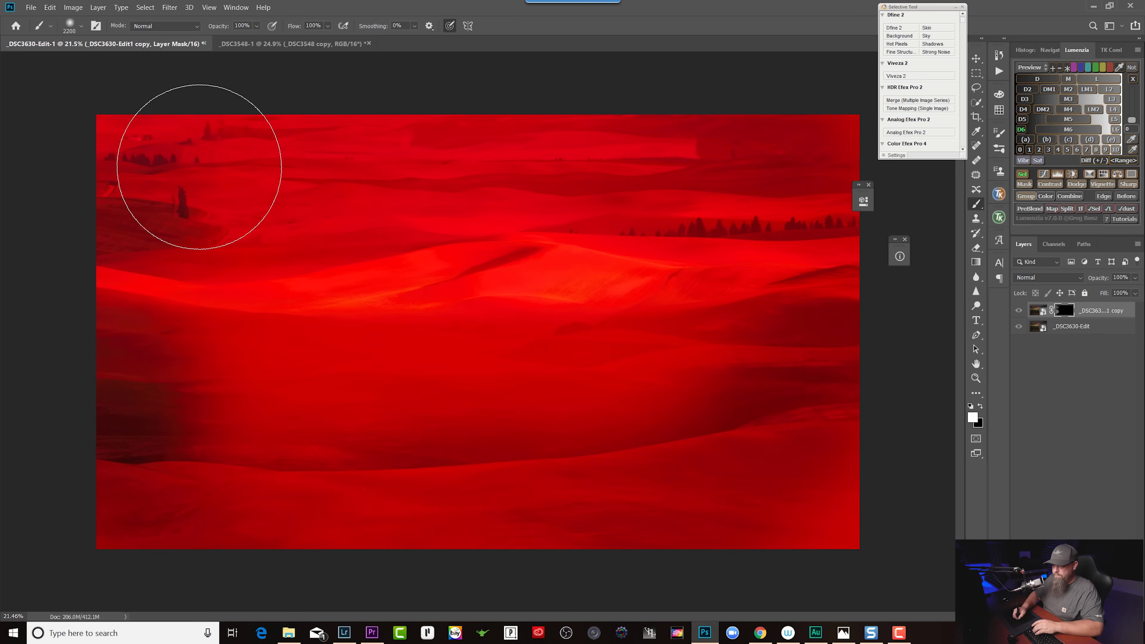
mouse_move(632, 375)
left_mouse_down()
mouse_move(158, 361)
mouse_move(143, 439)
left_mouse_up()
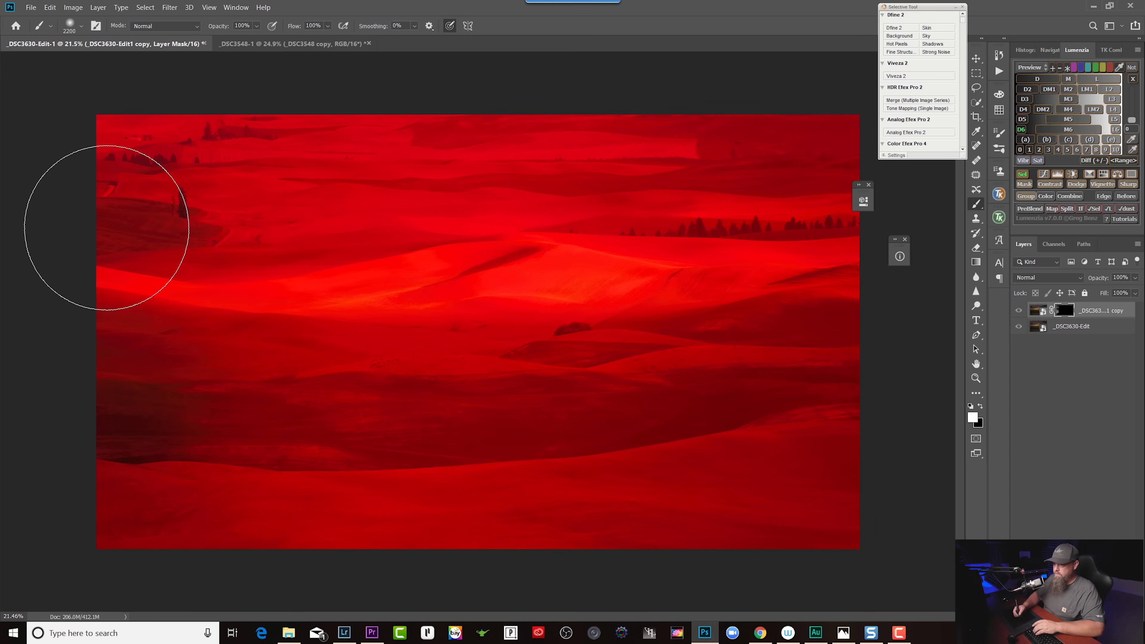
left_click(1039, 310)
left_click_drag(307, 256, 759, 371)
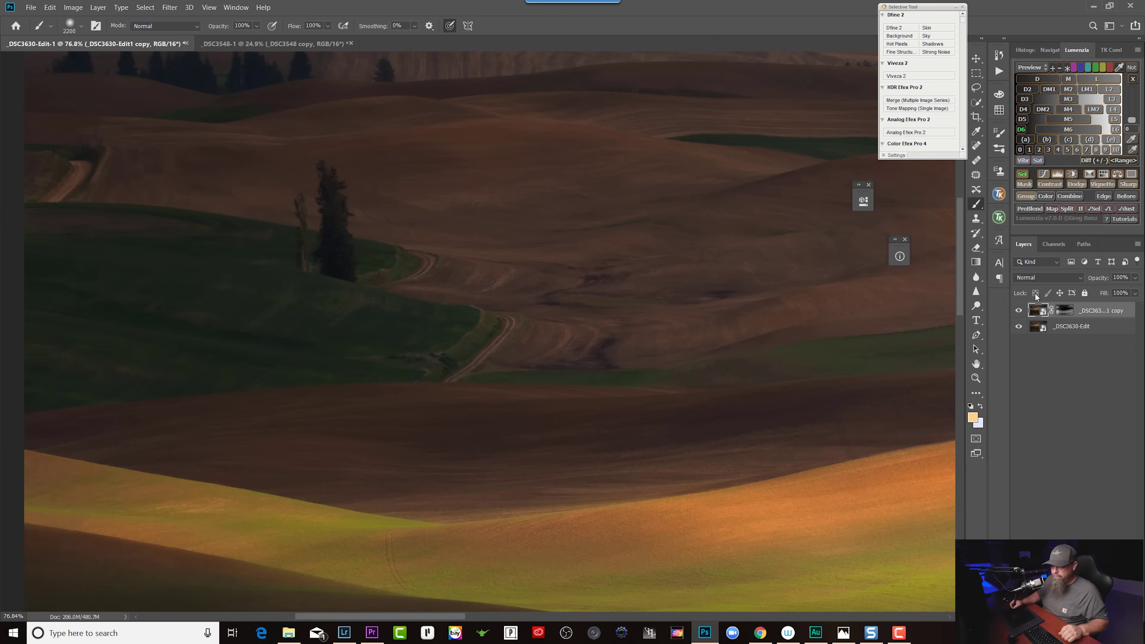
Zoom back out to the whole landscape and view the copy's layer mask alone in grayscale
left_click_drag(816, 365, 777, 359)
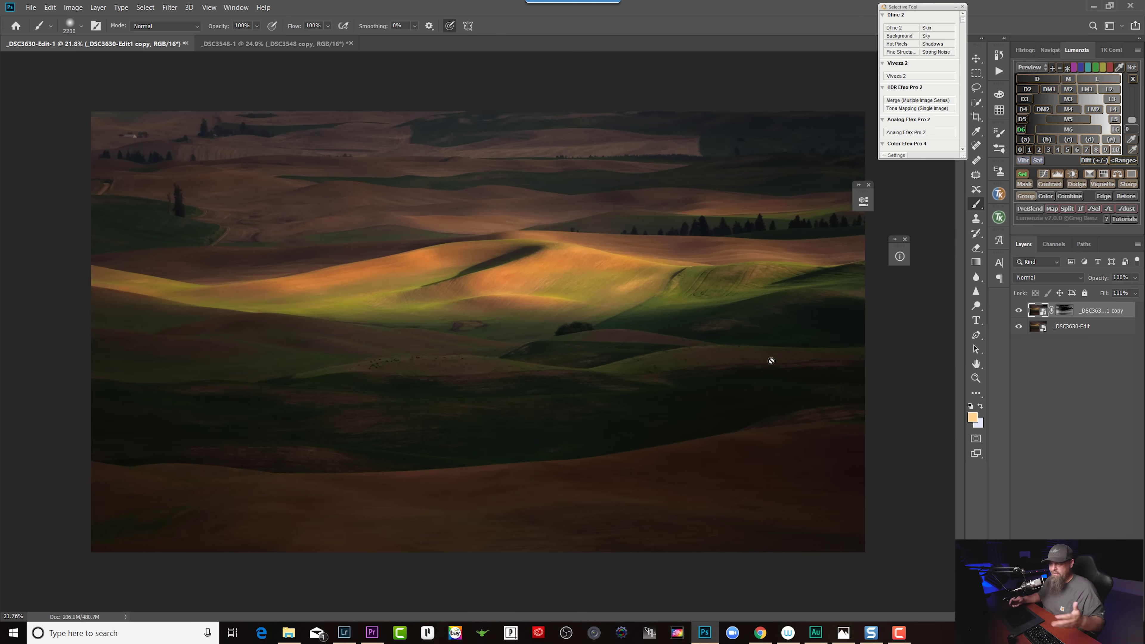
left_click(1063, 311)
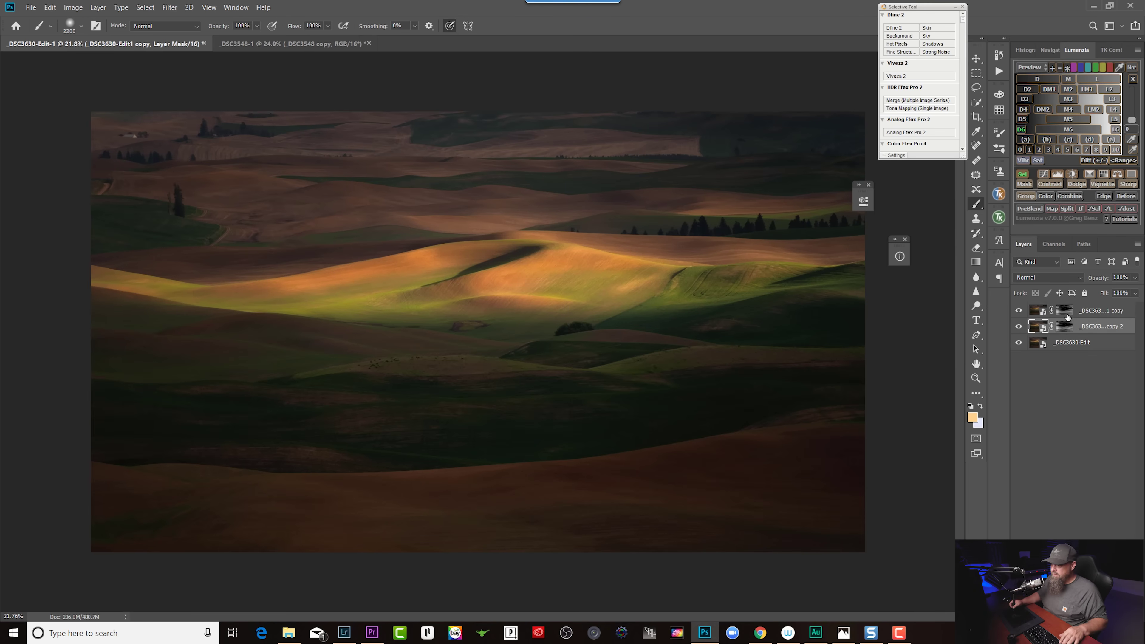
left_click(1062, 312, "alt")
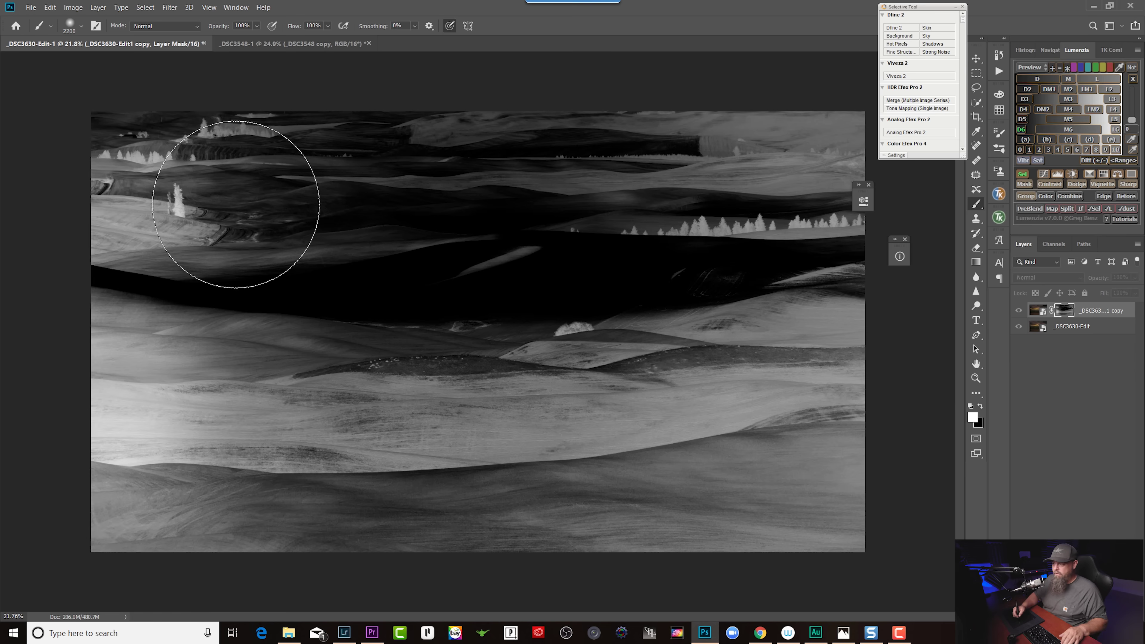